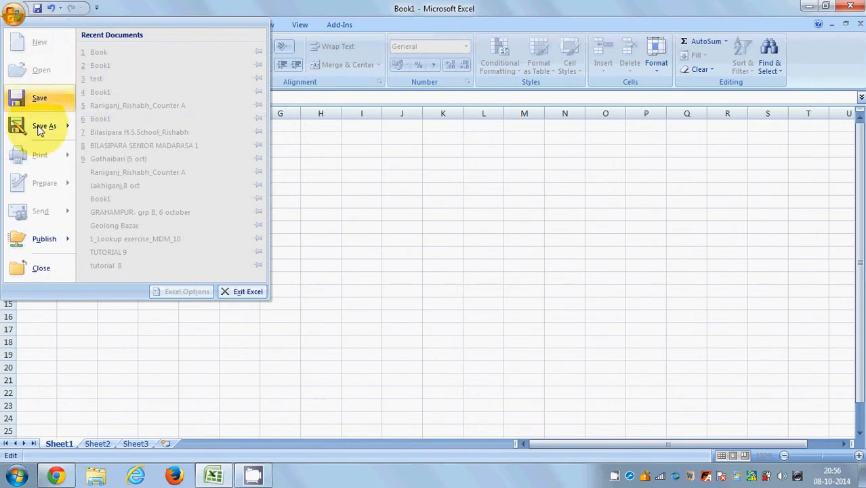
Start saving the workbook in another format and enter DRACO SHEET as its file name
mouse_move(43, 129)
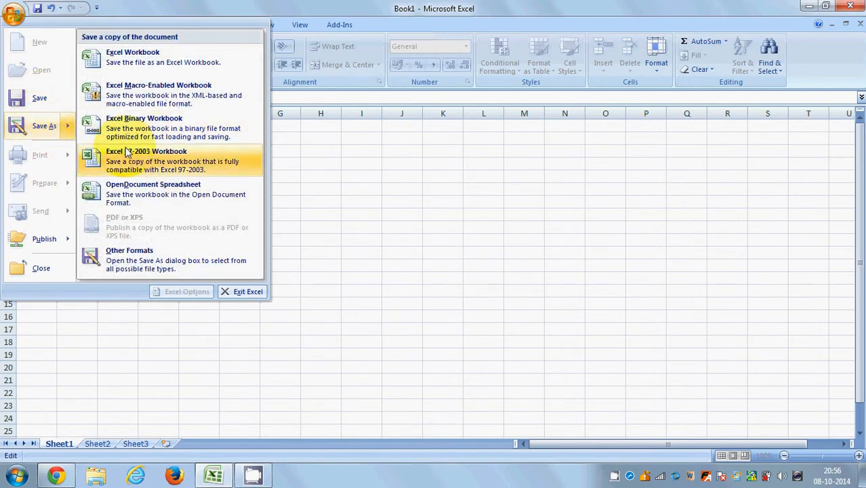
left_click(120, 253)
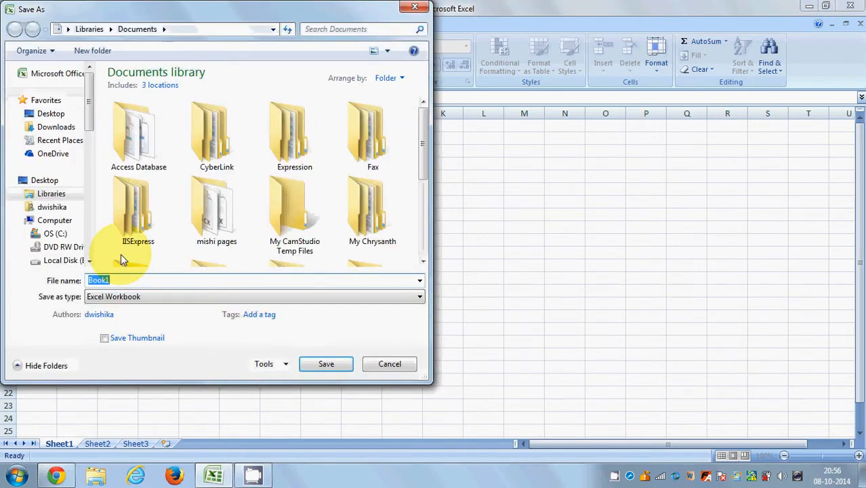
left_click(60, 117)
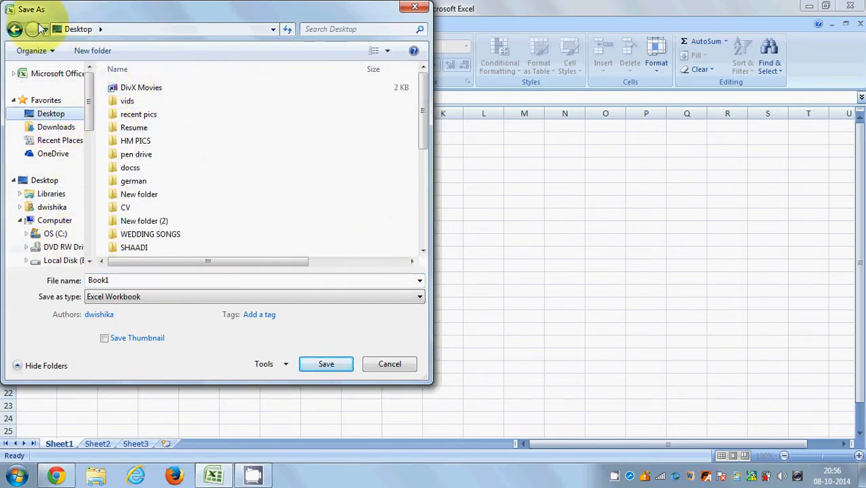
left_click(13, 30)
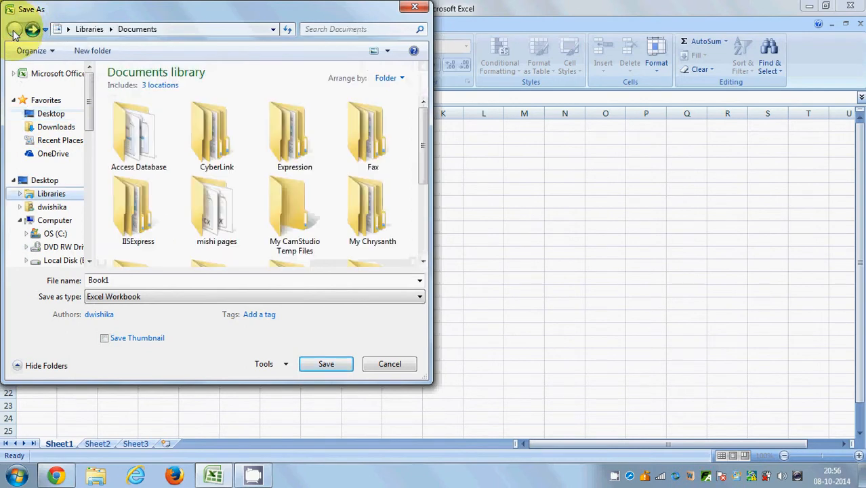
double_click(124, 283)
key("BackSpace")
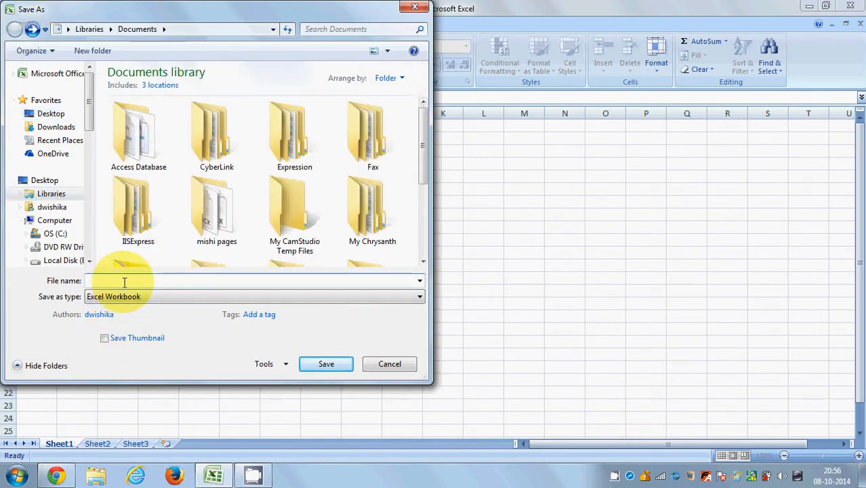
type("DRACO SHEET")
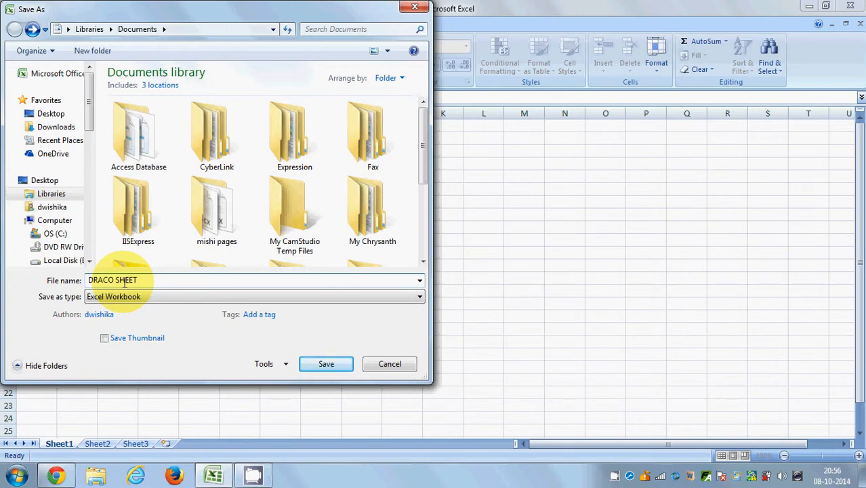
Replace the file name with LESSON 1 and save the workbook to the Desktop as an Excel Workbook
key("BackSpace")
key("BackSpace")
key("BackSpace")
key("BackSpace")
key("BackSpace")
key("BackSpace")
key("BackSpace")
key("BackSpace")
key("BackSpace")
key("BackSpace")
key("BackSpace")
key("BackSpace")
type("LESSON 1")
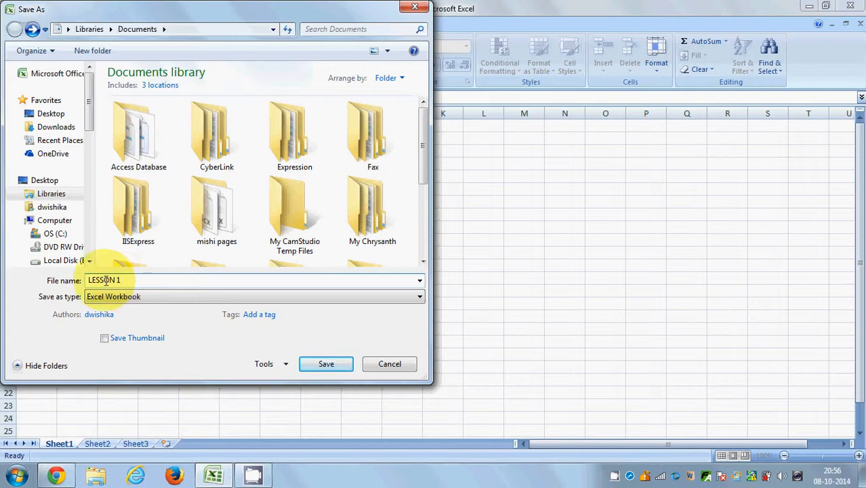
left_click(54, 116)
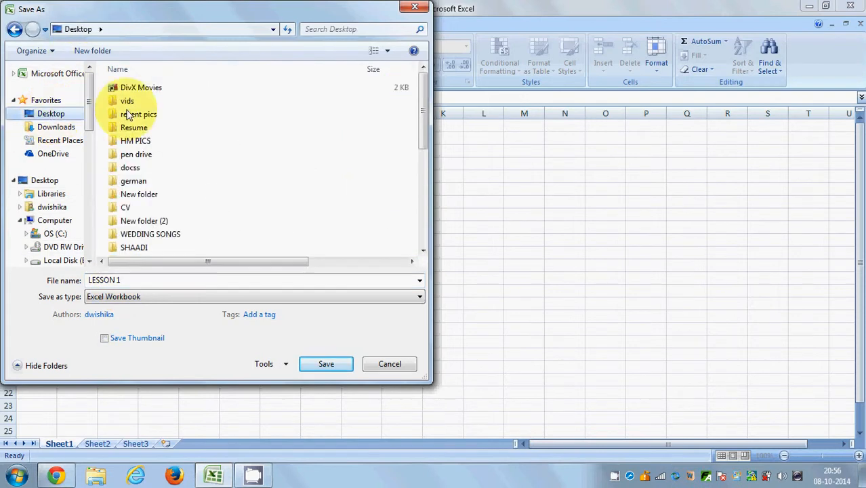
left_click(324, 365)
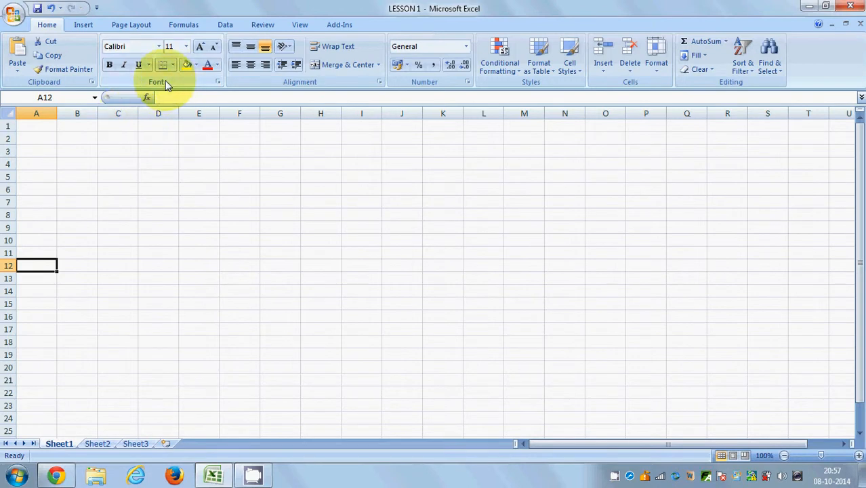
Examine the number, alignment, font, border, fill and protection settings in the Format Cells dialog, then close it unchanged
left_click(217, 83)
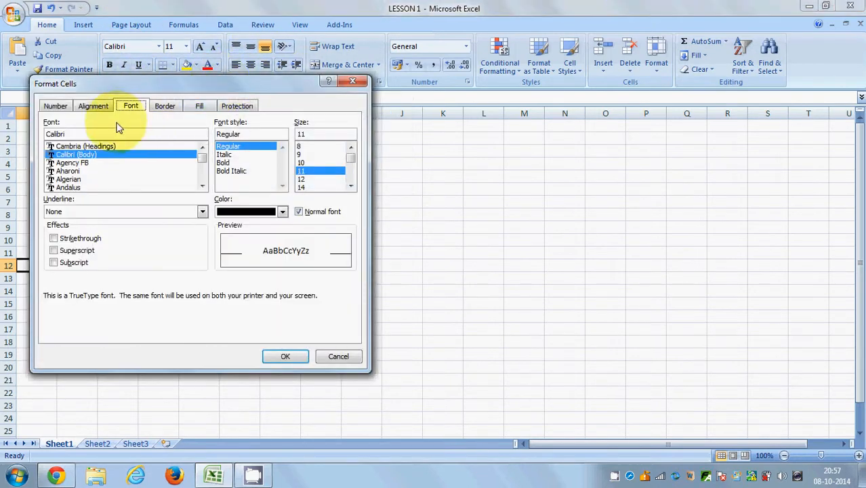
left_click(50, 109)
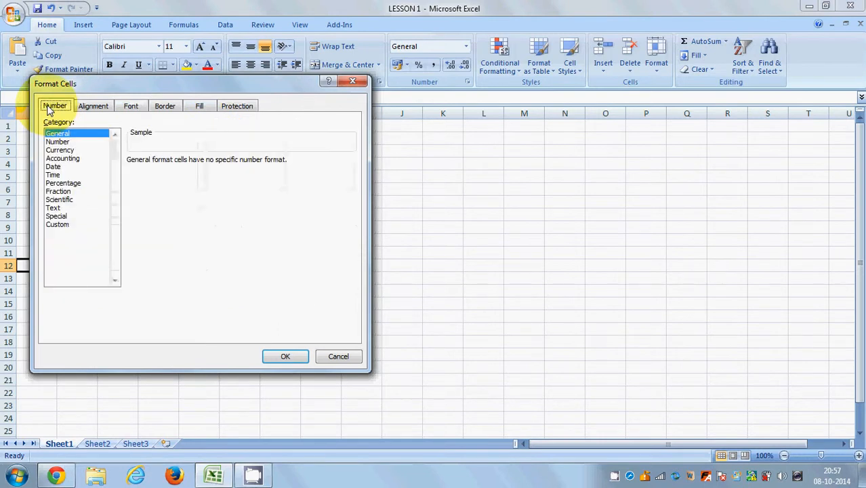
left_click(86, 107)
left_click(131, 107)
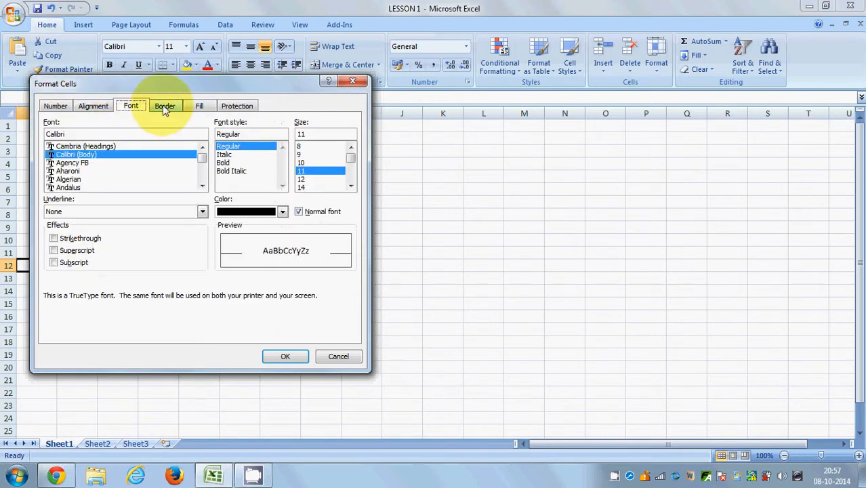
left_click(166, 107)
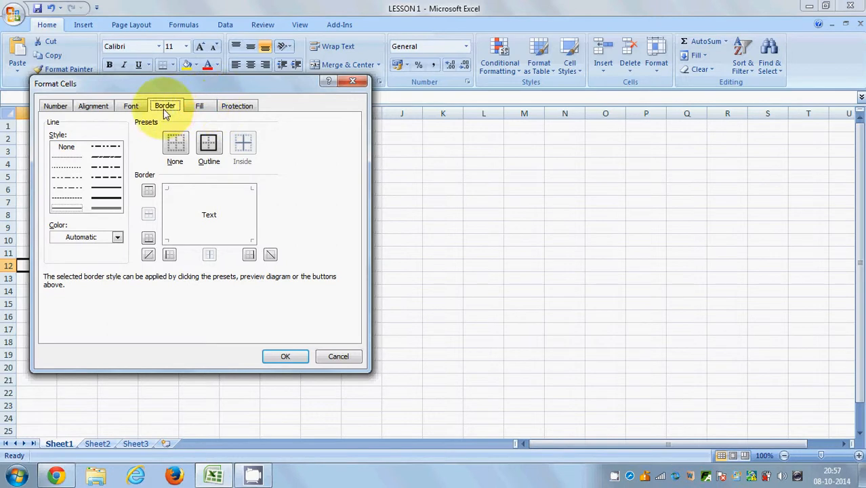
left_click(129, 107)
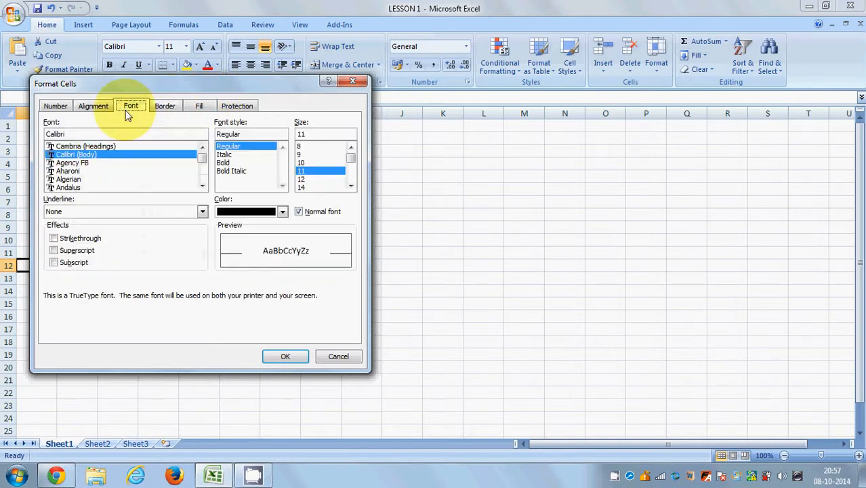
left_click(200, 106)
left_click(173, 109)
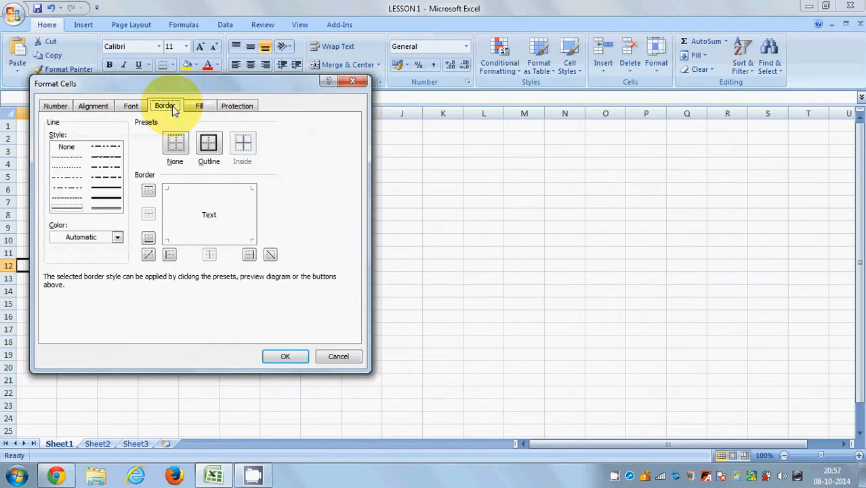
left_click(132, 106)
left_click(236, 106)
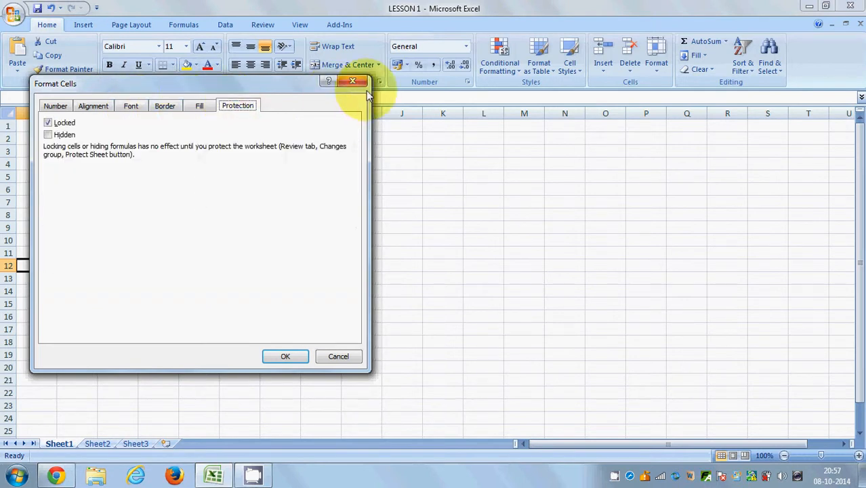
left_click(352, 82)
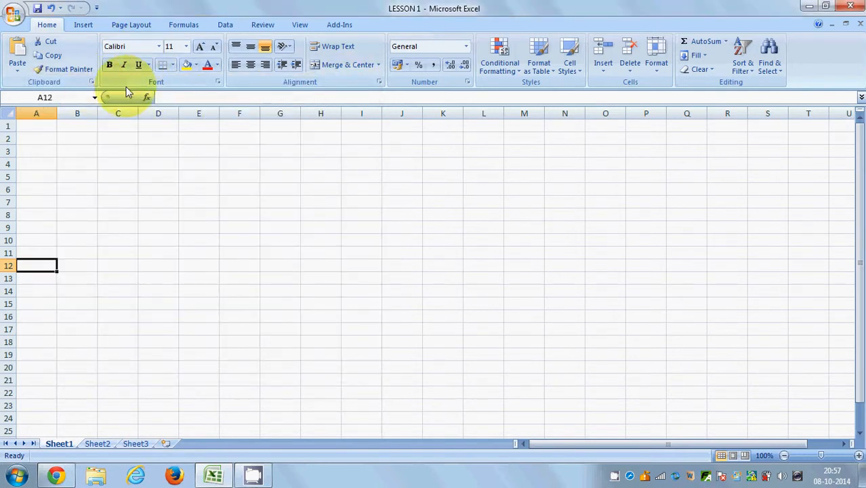
Select cells A1, A2, B3, D6, D5 and D4 in turn and check each cell's reference in the Name Box
left_click(58, 97)
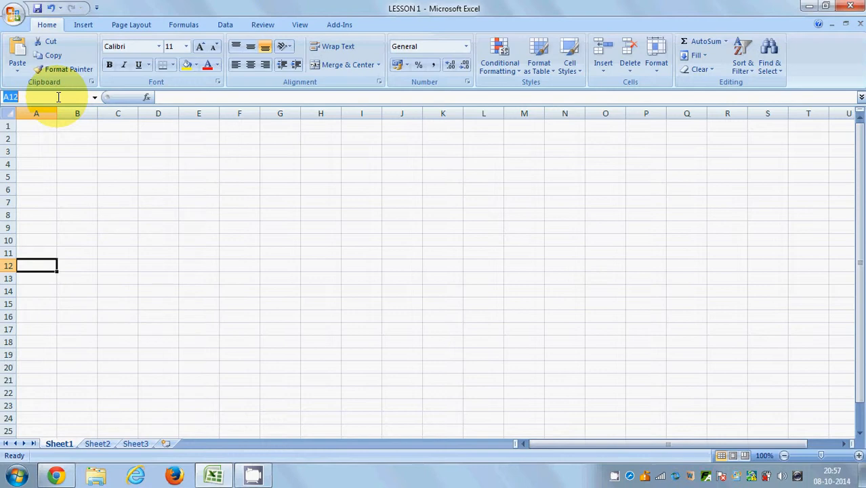
key("BackSpace")
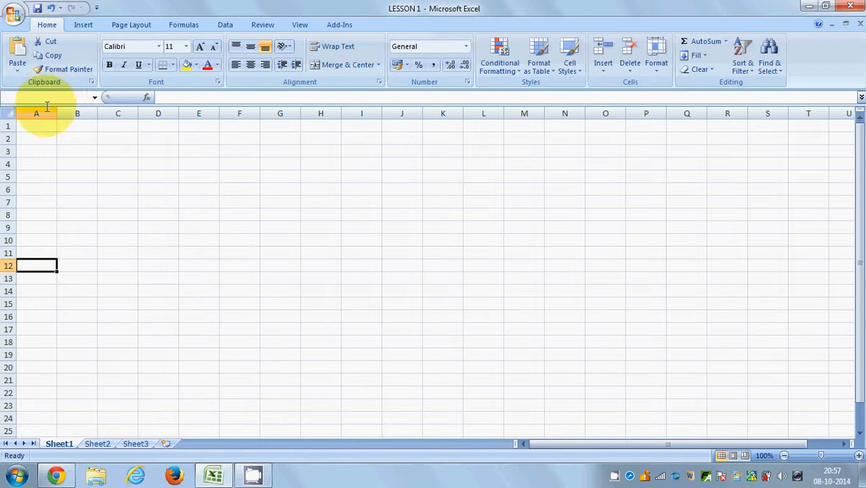
left_click(35, 129)
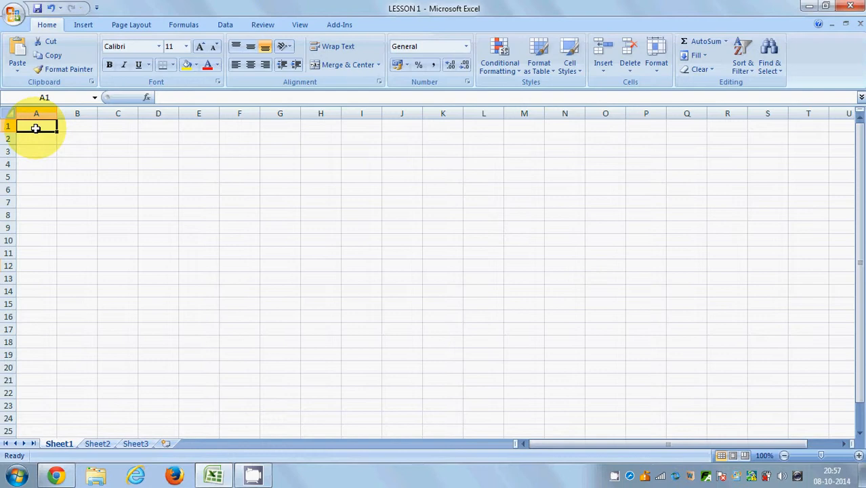
left_click(42, 136)
left_click(76, 148)
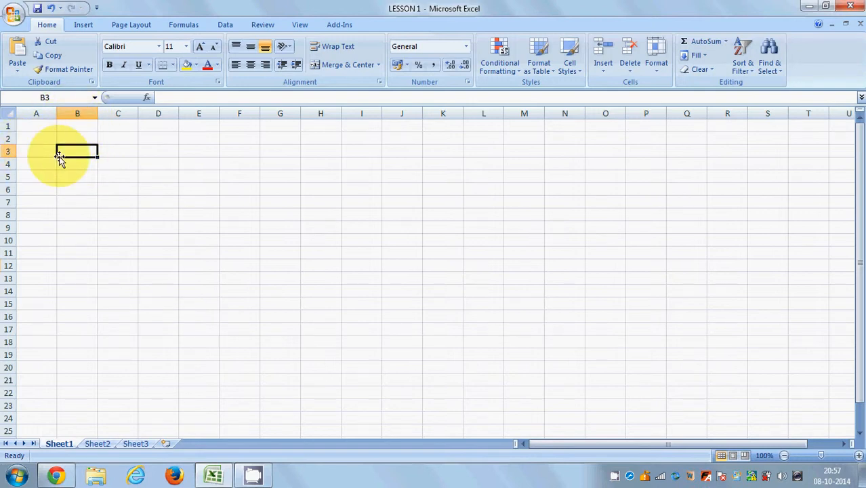
left_click(153, 186)
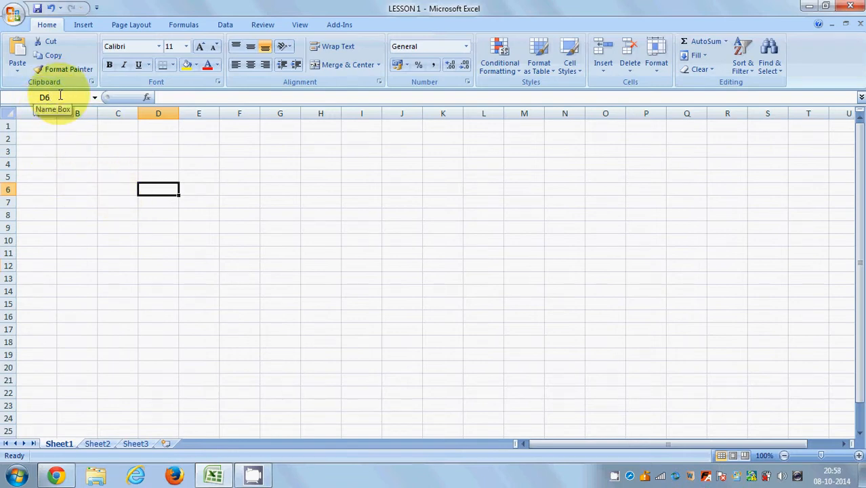
left_click(159, 176)
left_click(159, 163)
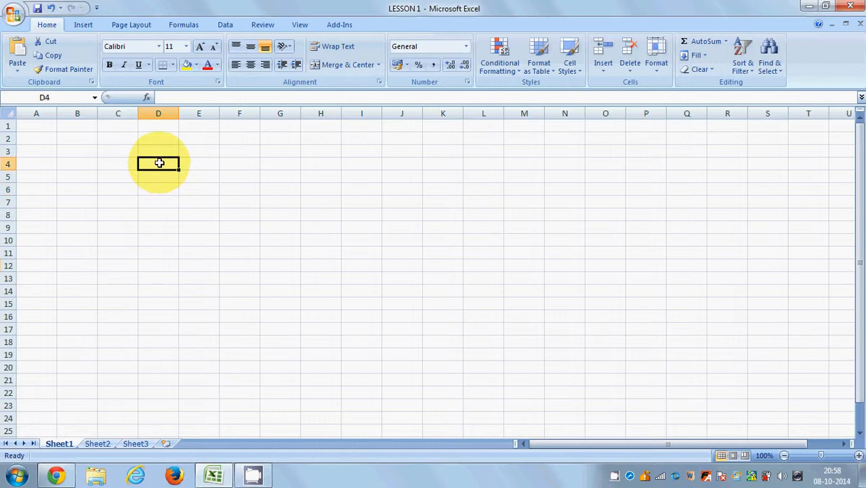
Enter a sample first name in cell A1, check it in the formula bar, and erase it
left_click(213, 96)
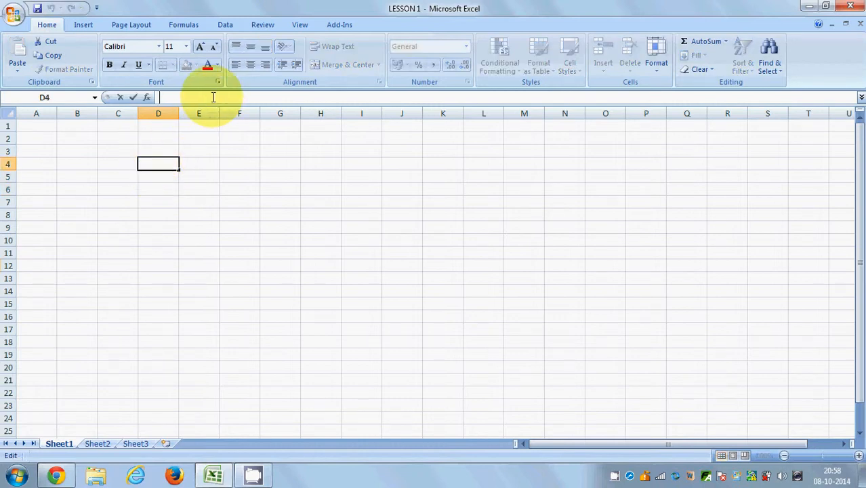
left_click(33, 127)
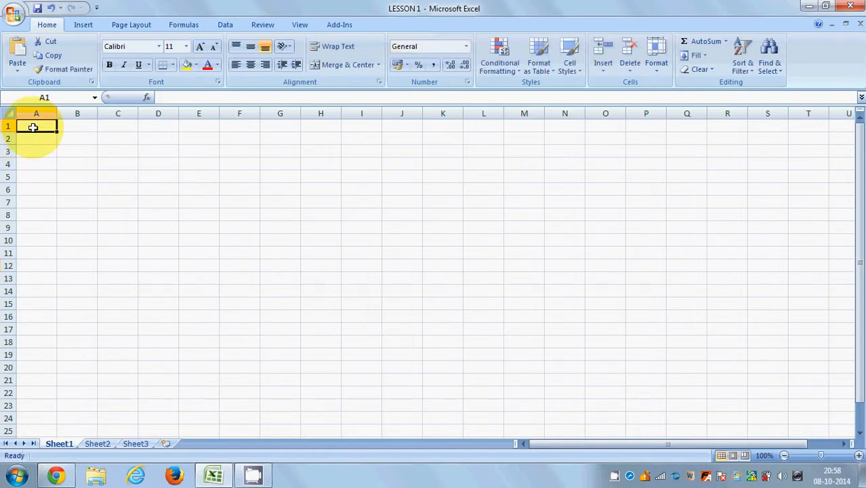
type("RAPHAEL")
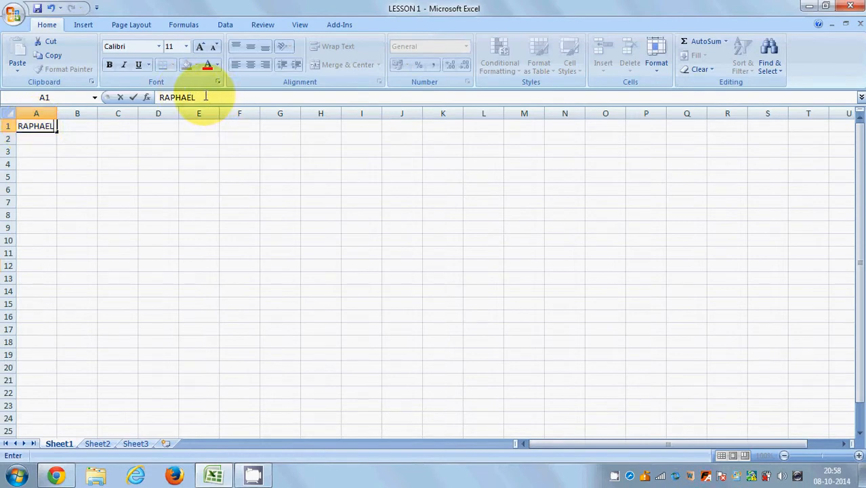
key("BackSpace")
key("BackSpace")
key("BackSpace")
key("BackSpace")
key("BackSpace")
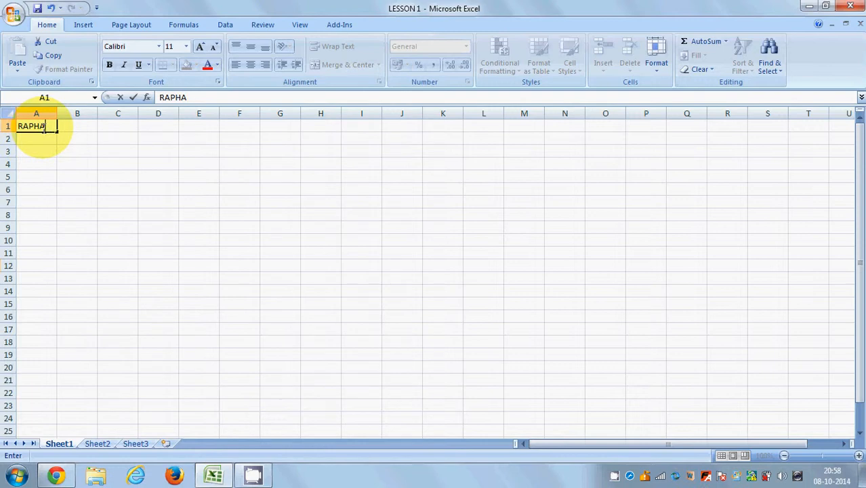
key("BackSpace")
key("BackSpace")
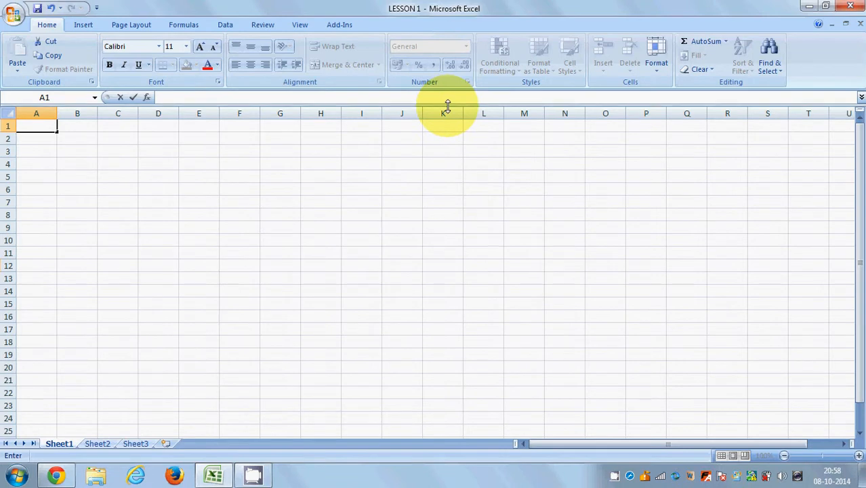
left_click(89, 23)
left_click(122, 21)
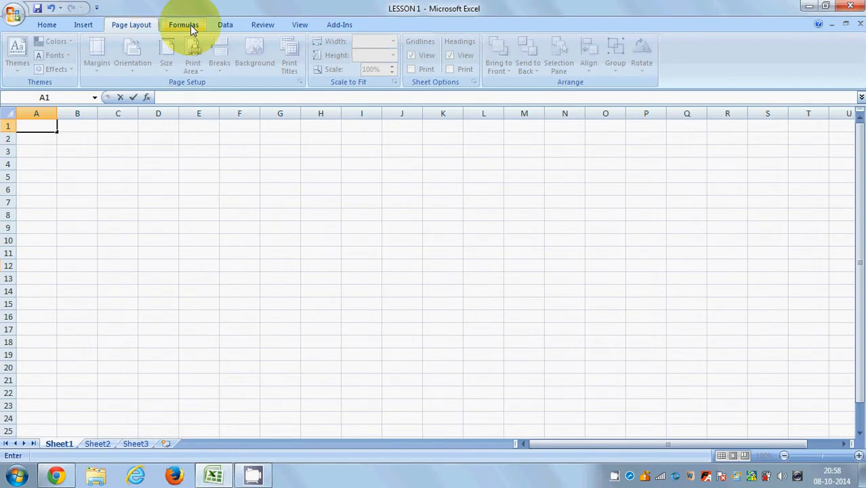
left_click(229, 22)
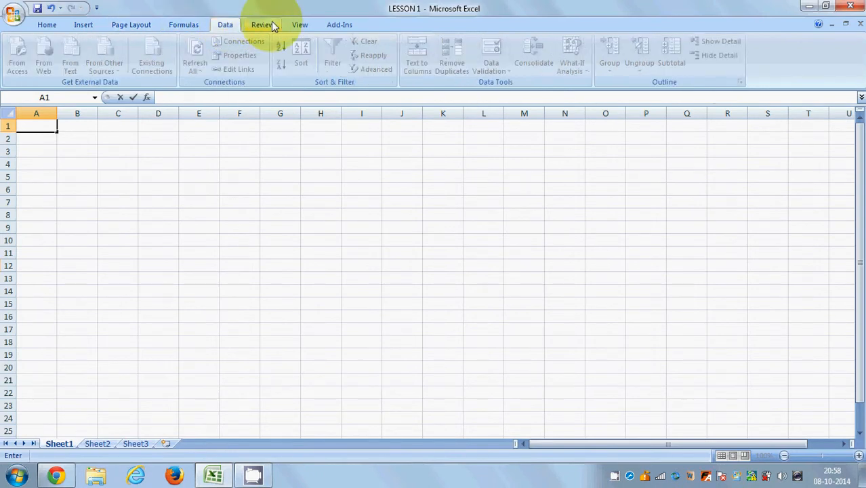
left_click(270, 22)
left_click(48, 24)
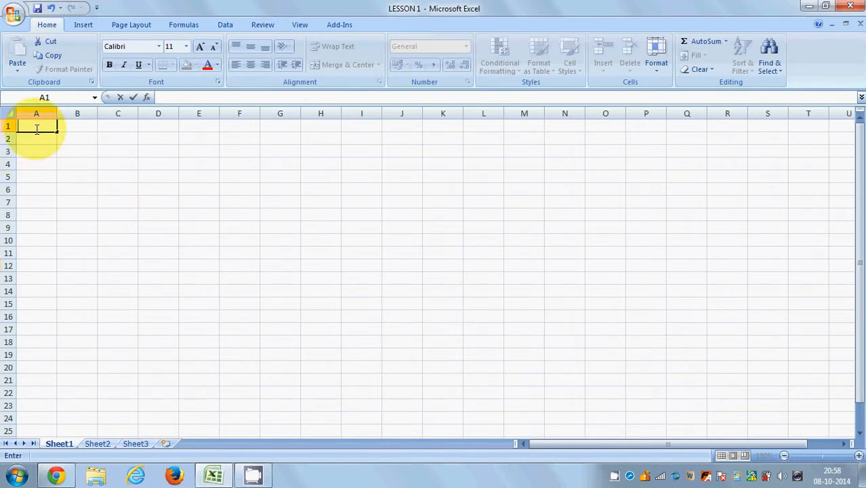
Enter a person's first name in cell A1 and a second person's first name in cell A2
type("RAPHAEL")
left_click(36, 138)
type("SAMUEL")
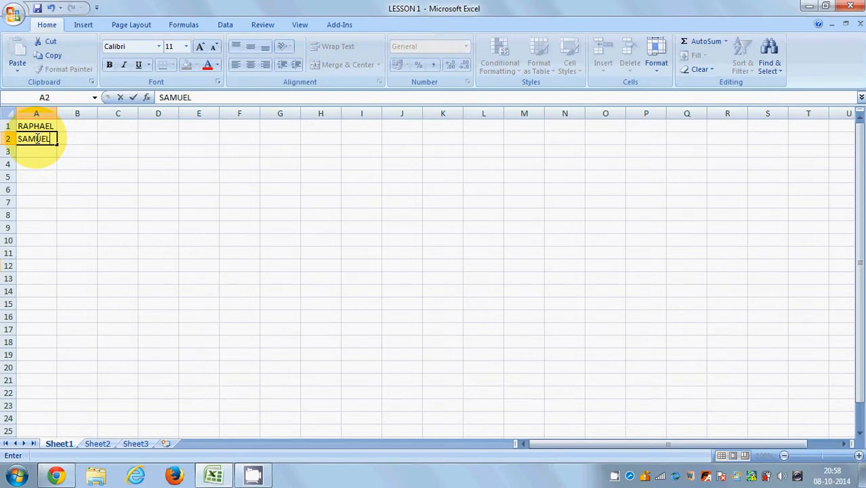
key("Return")
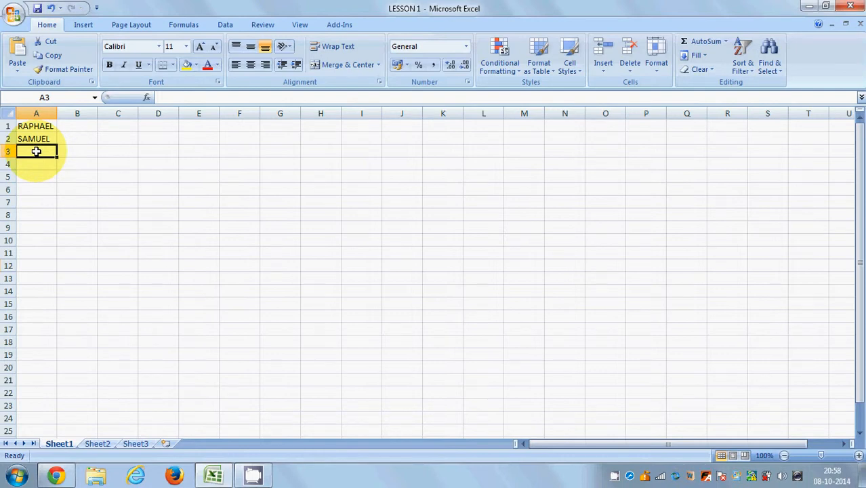
type("RA")
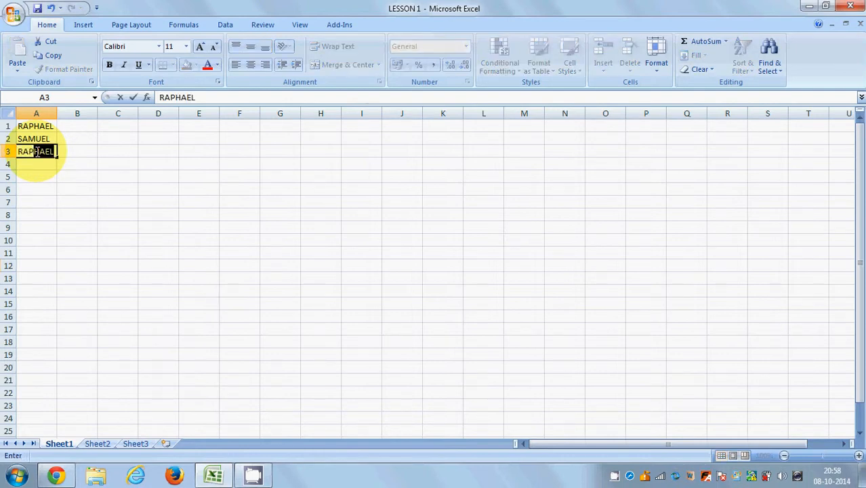
type("P")
key("BackSpace")
key("BackSpace")
key("BackSpace")
key("BackSpace")
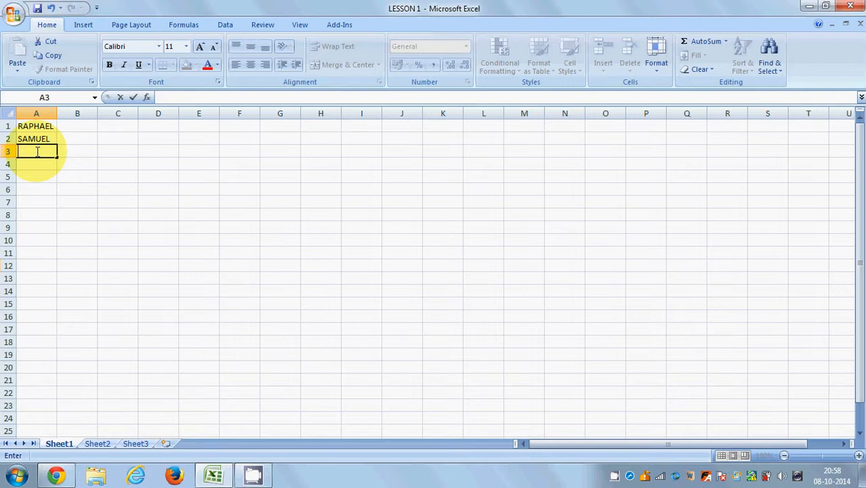
Enter a third person's first name in cell A3 and a fourth person's first name in cell A4
type("KATY")
key("Return")
type("DANIEL")
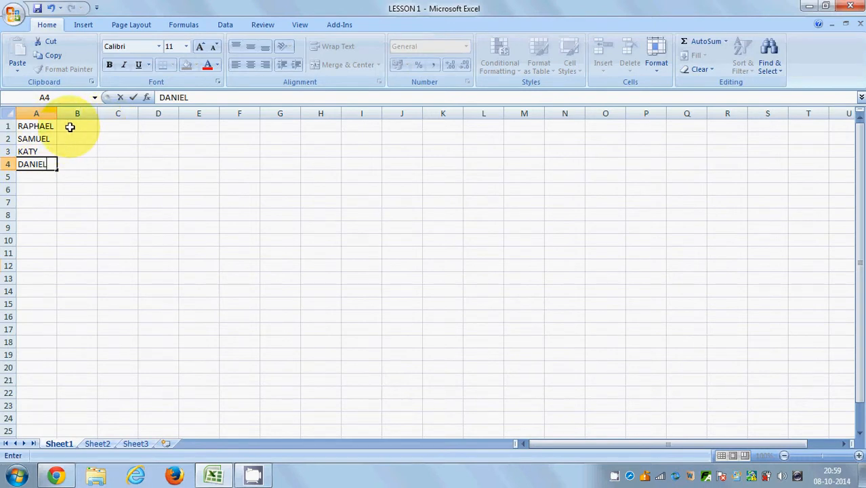
left_click(113, 126)
Enter 24, 25, 46 and 61 beside the four names in cells B1 to B4
left_click(84, 128)
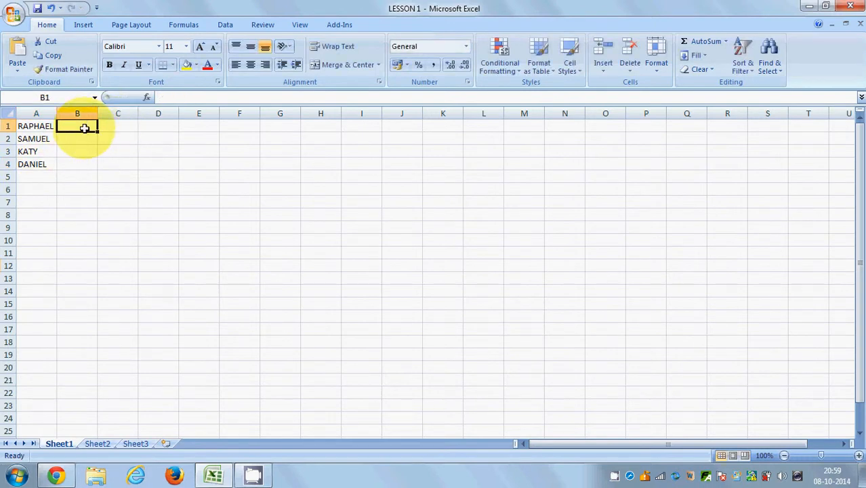
type("24")
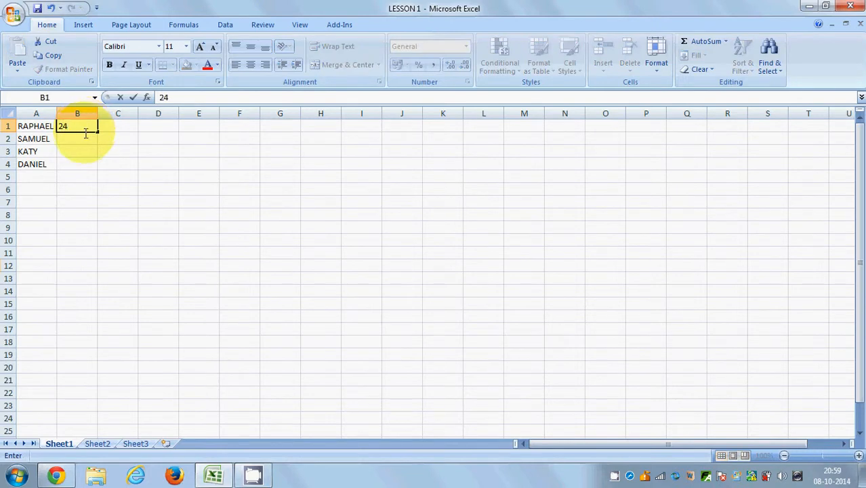
left_click(84, 136)
type("25")
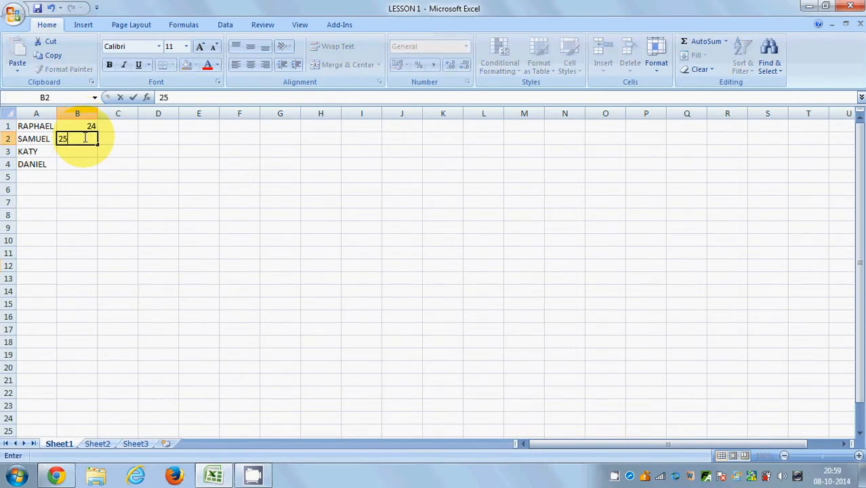
left_click(80, 150)
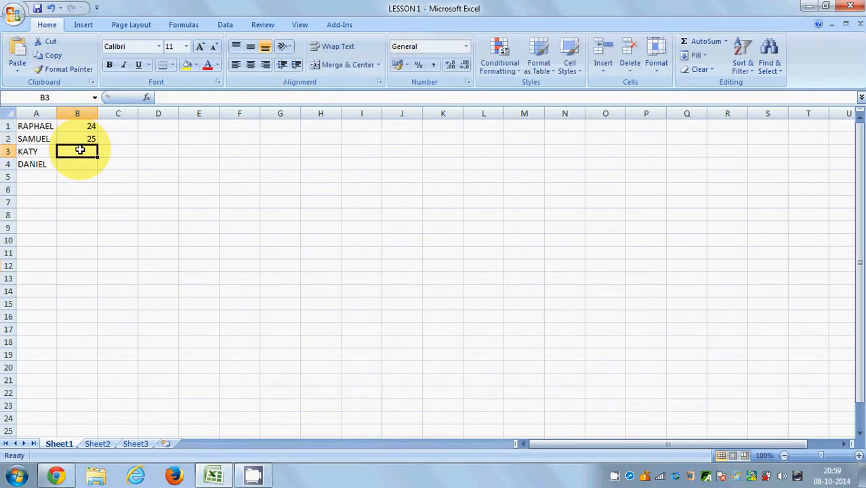
type("46")
left_click(77, 162)
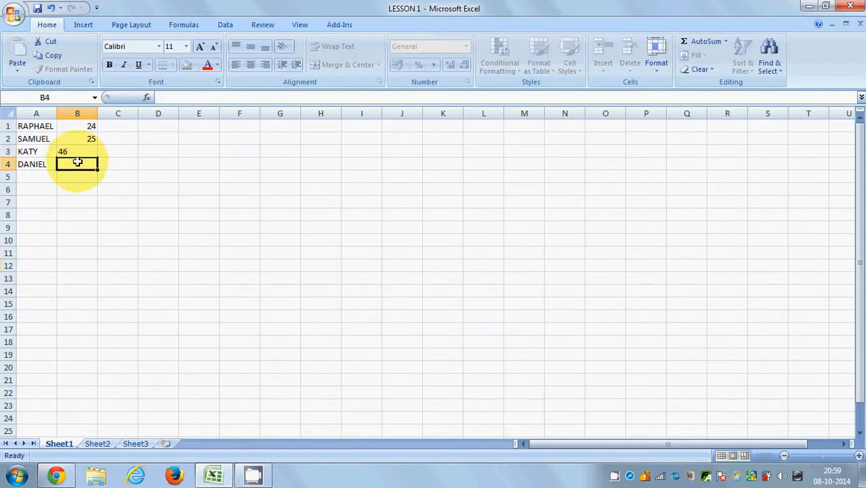
type("61")
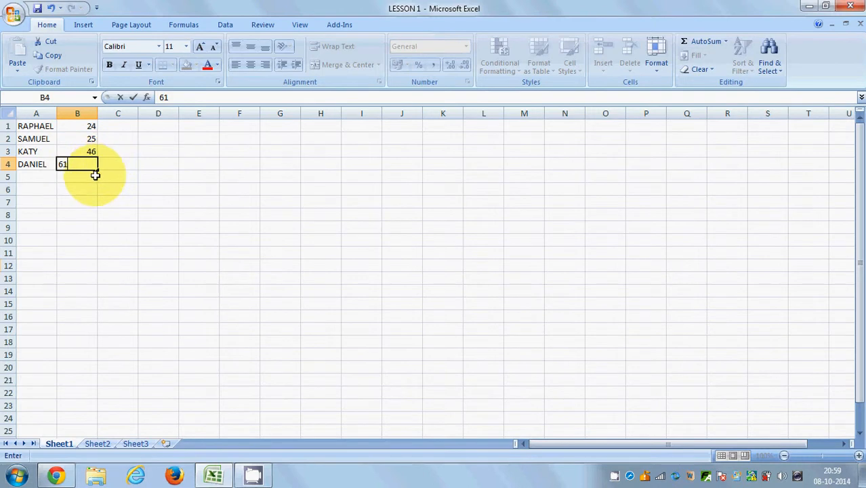
left_click(96, 175)
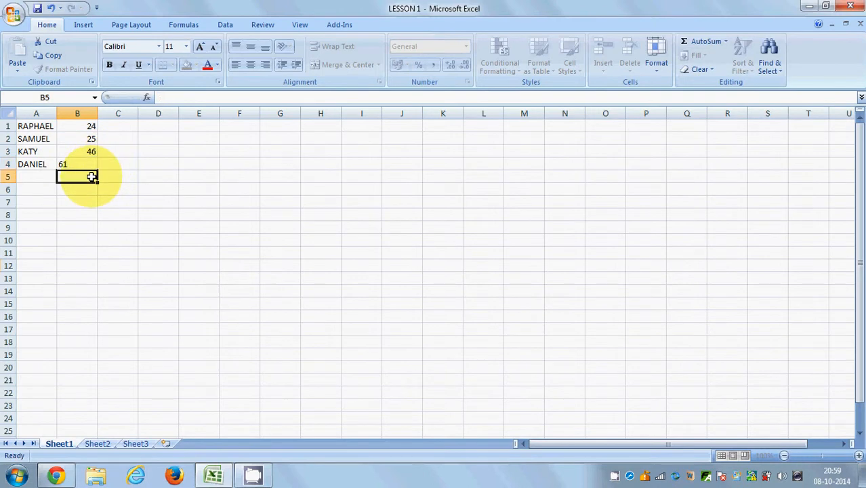
Select cell B1, view the worksheet columns beyond Z, and return the view to column A and row 1
left_click(78, 124)
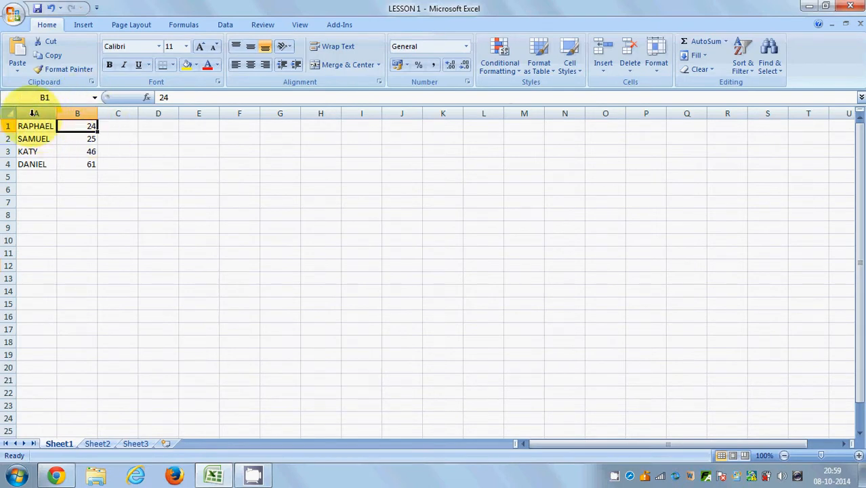
left_click_drag(670, 447, 679, 447)
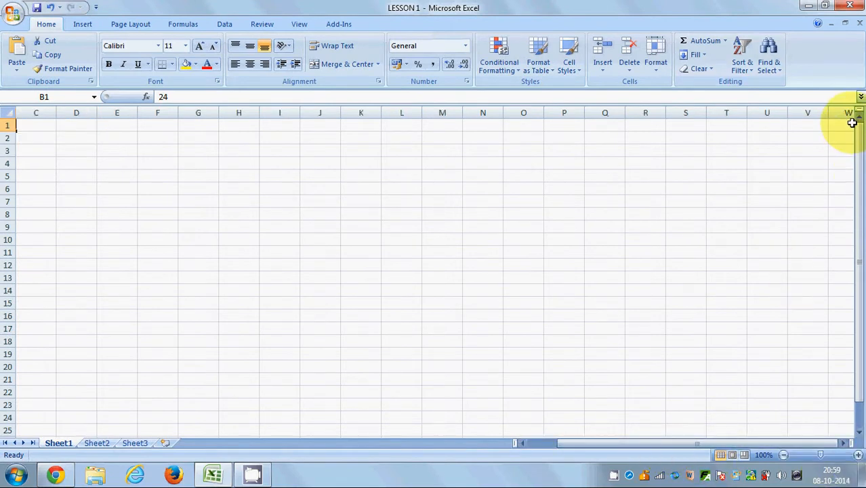
left_click(844, 443)
left_click(843, 444)
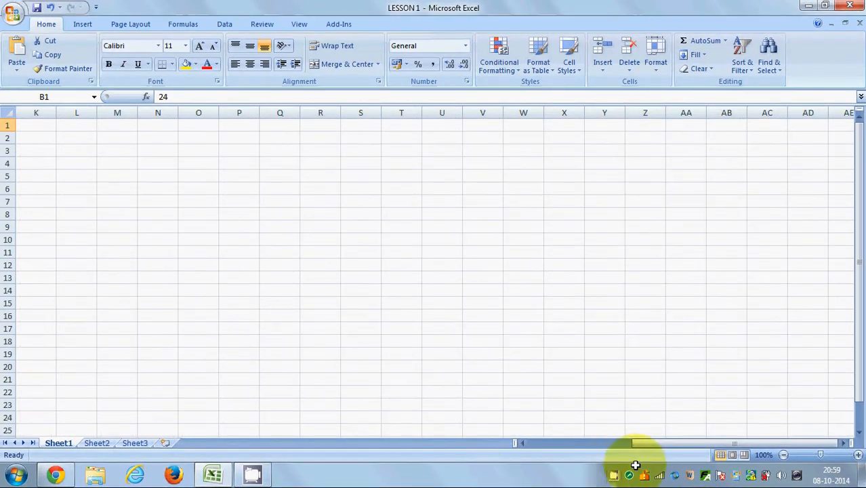
left_click_drag(641, 445, 475, 443)
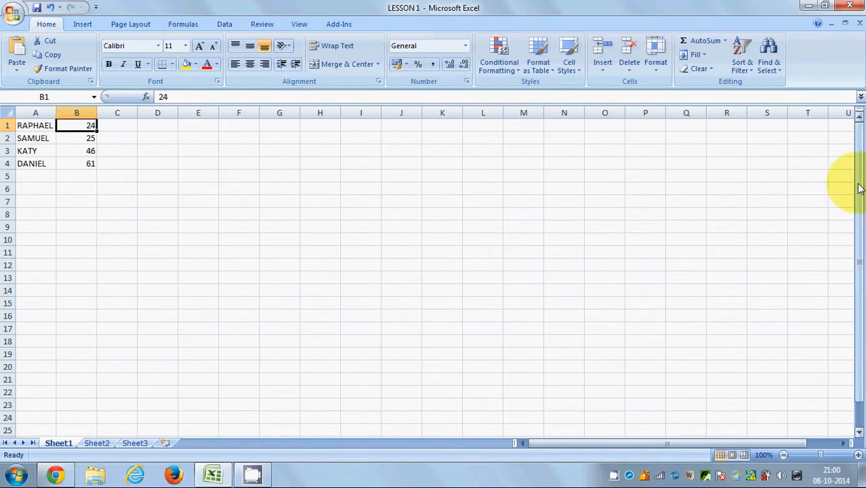
left_click_drag(859, 188, 863, 138)
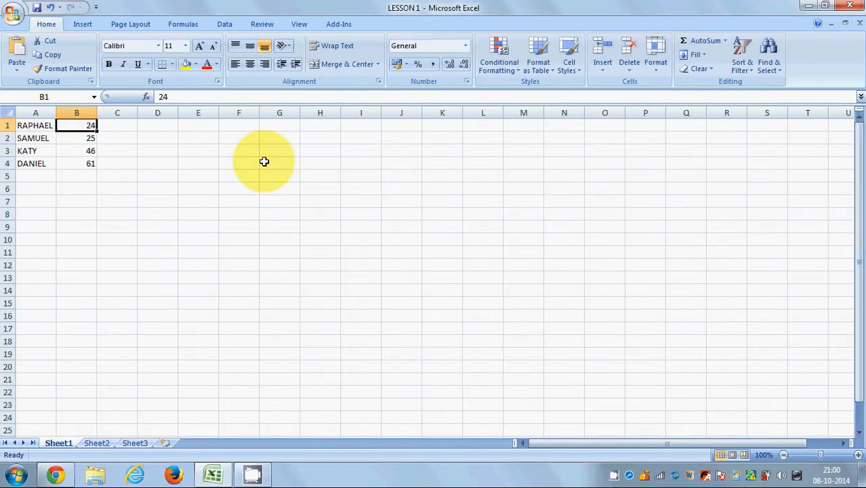
Select cell G2, move the selection cell by cell along row 2 to L2, and return it to F2
left_click(271, 140)
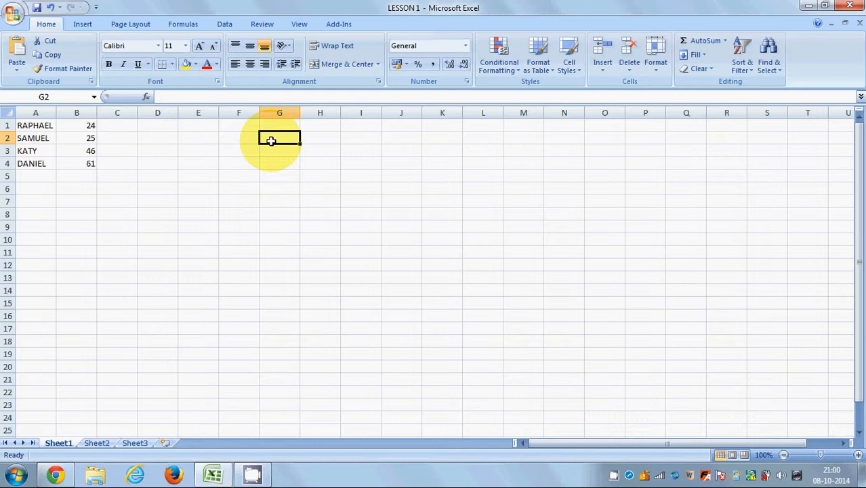
key("Right")
key("Right")
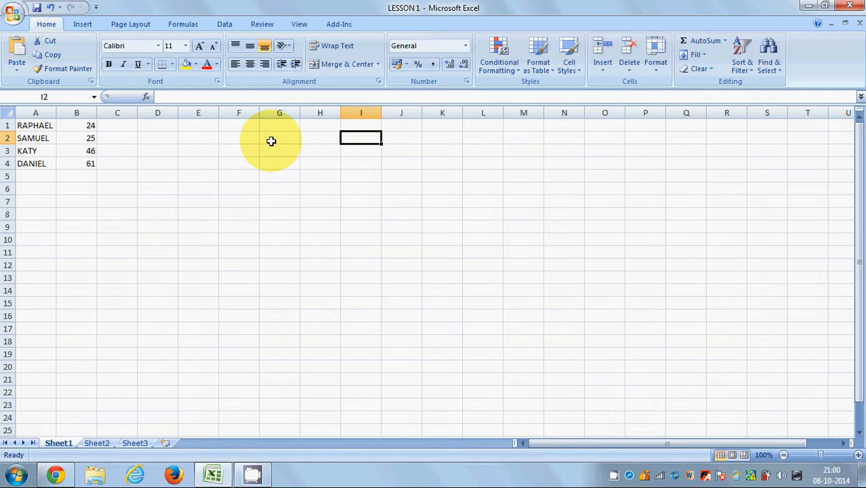
key("Right")
key("Right")
key("Right")
key("Left")
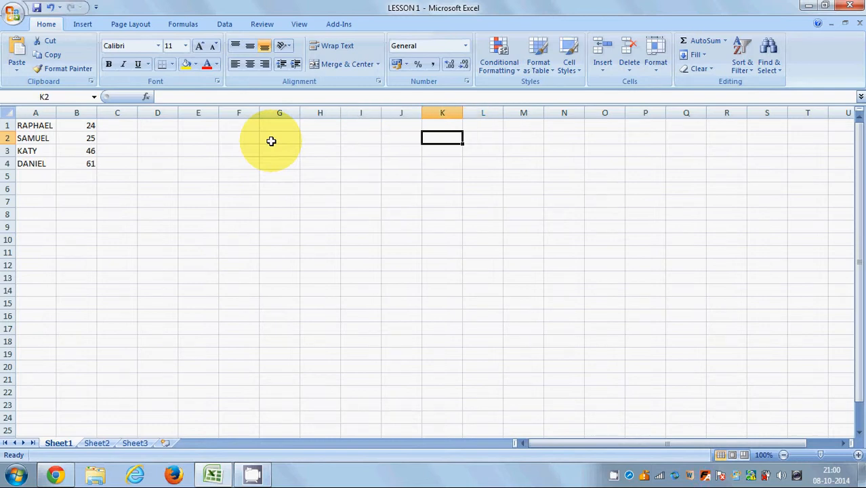
key("Left")
key("Left")
key("Left")
key("Left")
key("Left")
key("Right")
key("Left")
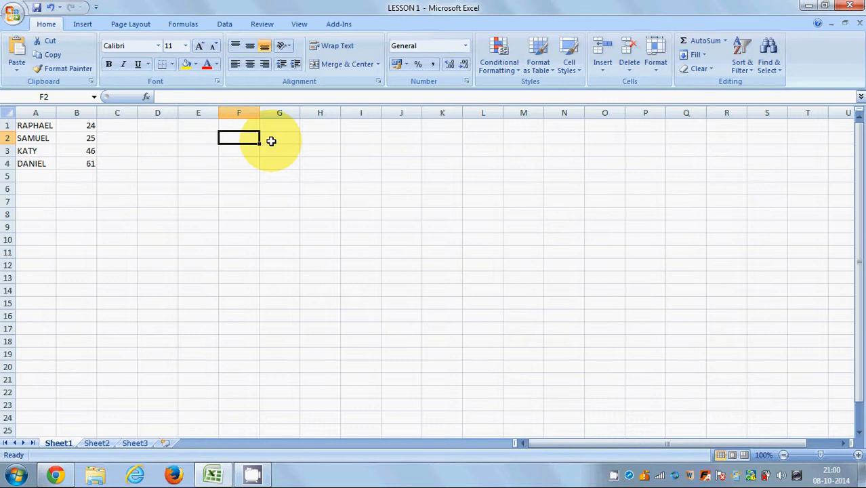
Move the selection up to F1, down column F cell by cell to F7, and back to F1
key("Up")
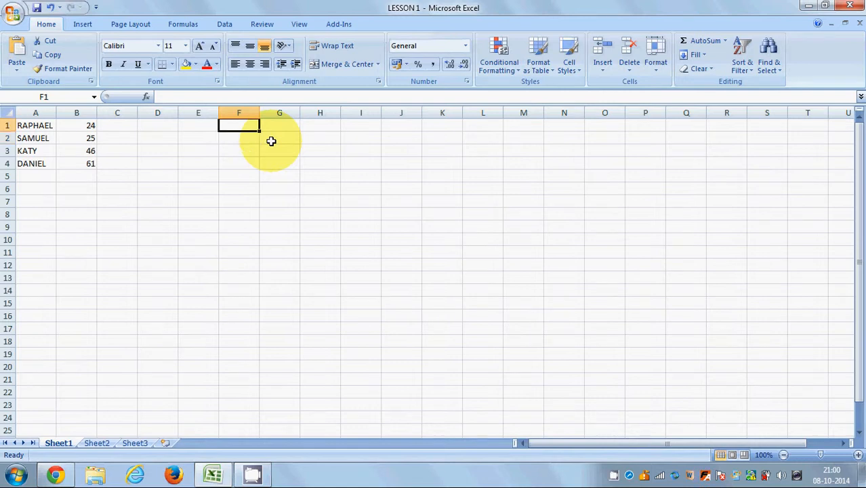
key("Down")
key("Down")
key("Down")
key("Down")
key("Down")
key("Down")
key("Up")
key("Up")
key("Up")
key("Up")
key("Up")
key("Up")
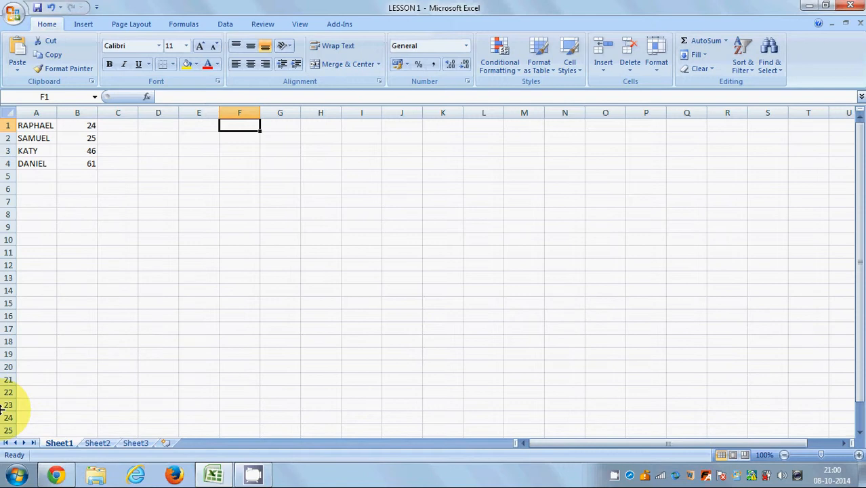
Move the selection cell by cell along row 1 from F1 to T1
key("Right")
key("Right")
key("Right")
key("Right")
key("Right")
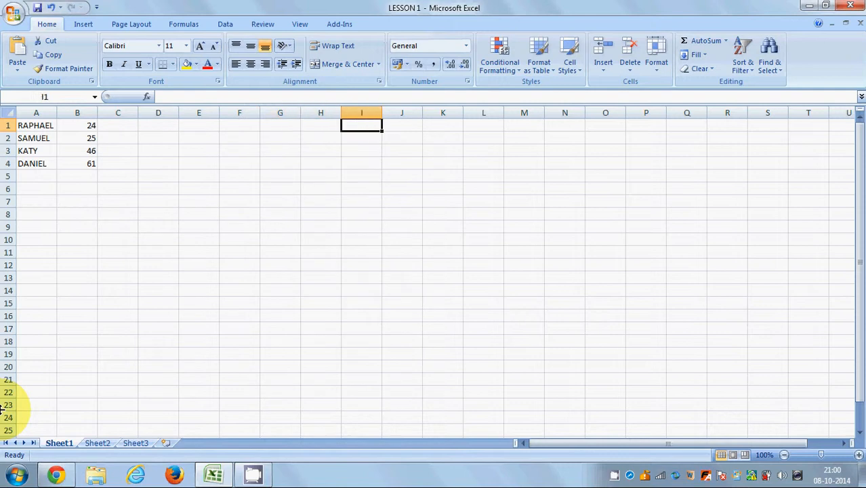
key("Right")
key("Right")
key("Right")
key("Right")
key("Right")
key("Right")
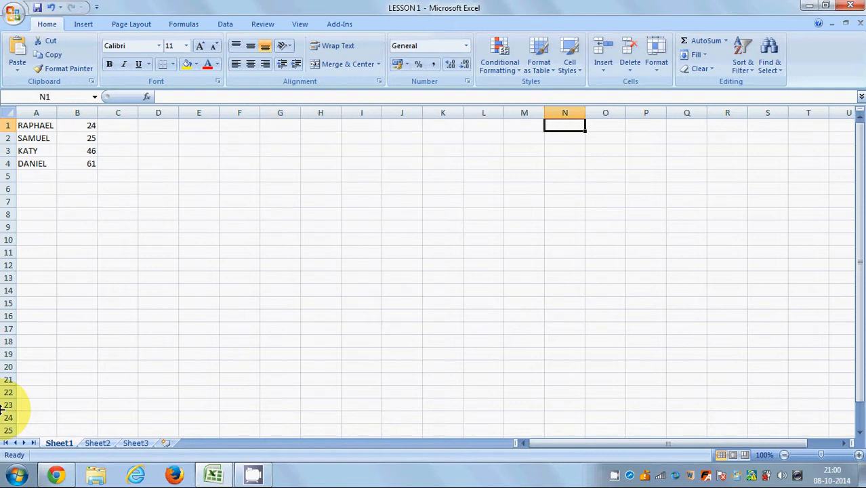
key("Right")
key("Right")
key("Right")
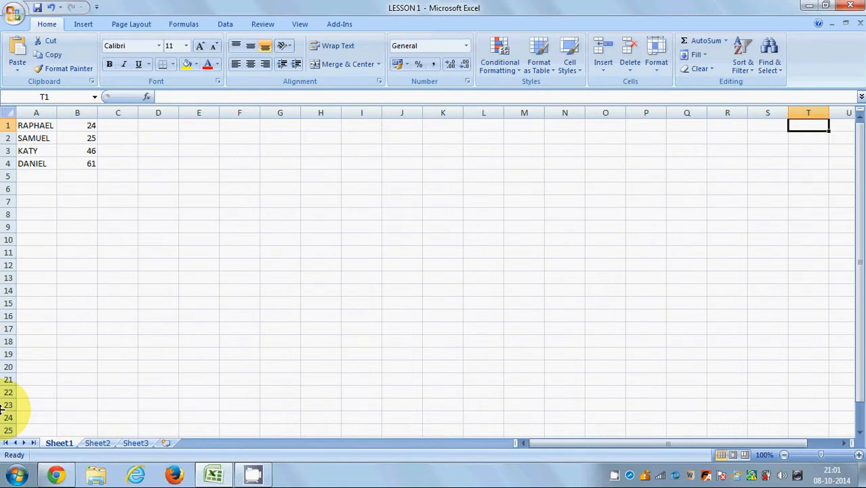
Move the selection back along row 1 from T1 to F1
key("Left")
key("Left")
key("Left")
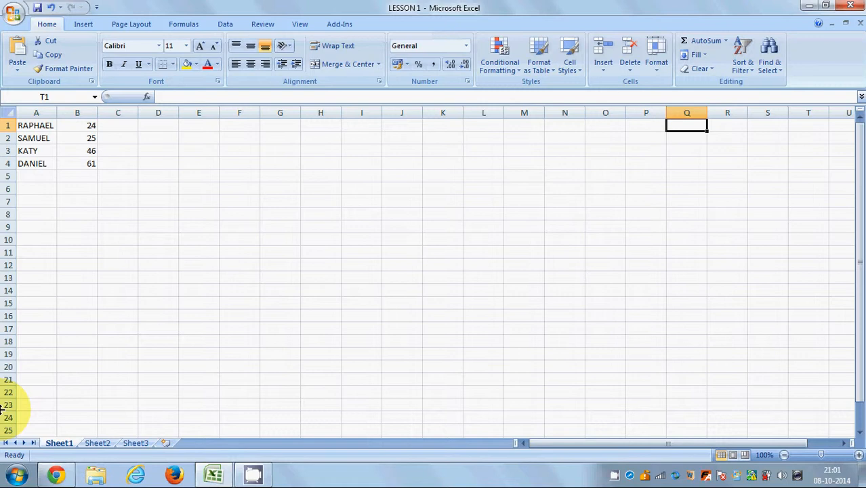
key("Left")
key("Left")
key("Left")
key("Left")
key("Left")
left_click(2, 407)
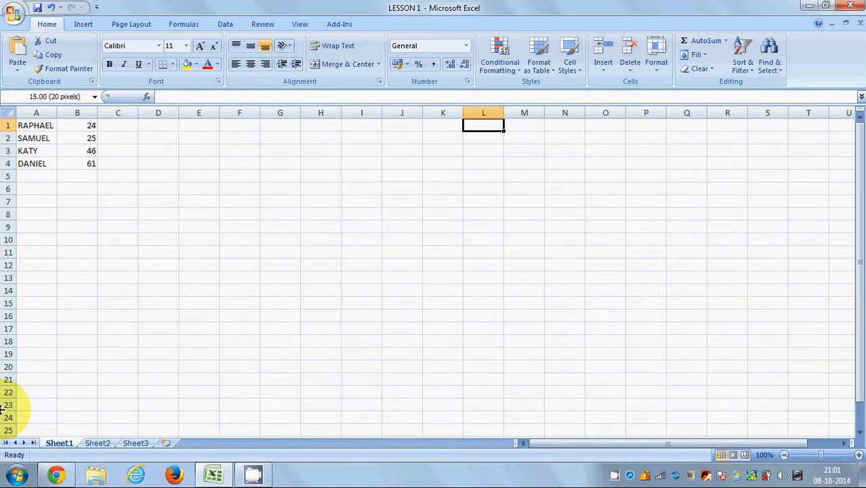
key("Left")
key("Left")
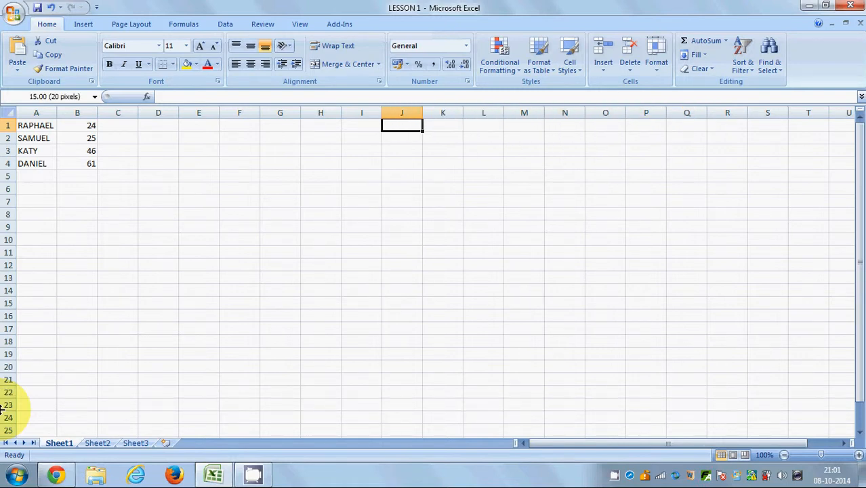
key("Left")
key("Left")
key("Left")
key("Left")
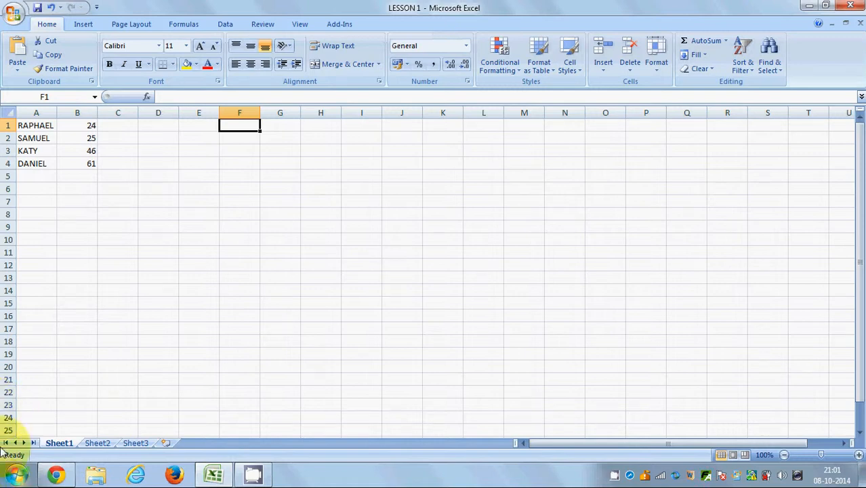
Select cells B6 and D8 in turn, and jump to cell A4 with the Go To command
left_click(74, 191)
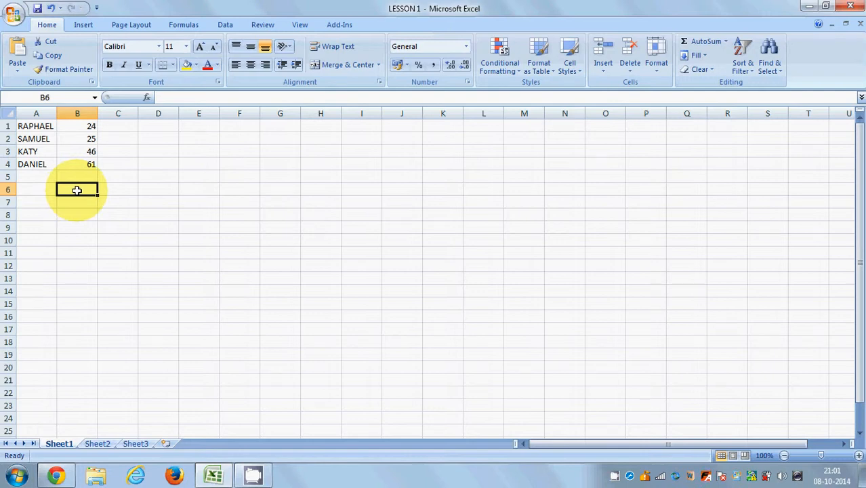
left_click(161, 211)
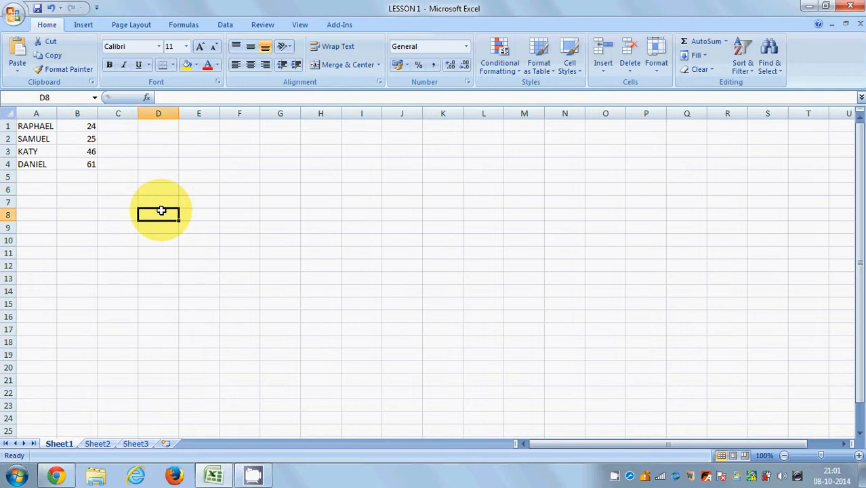
key("ctrl+g")
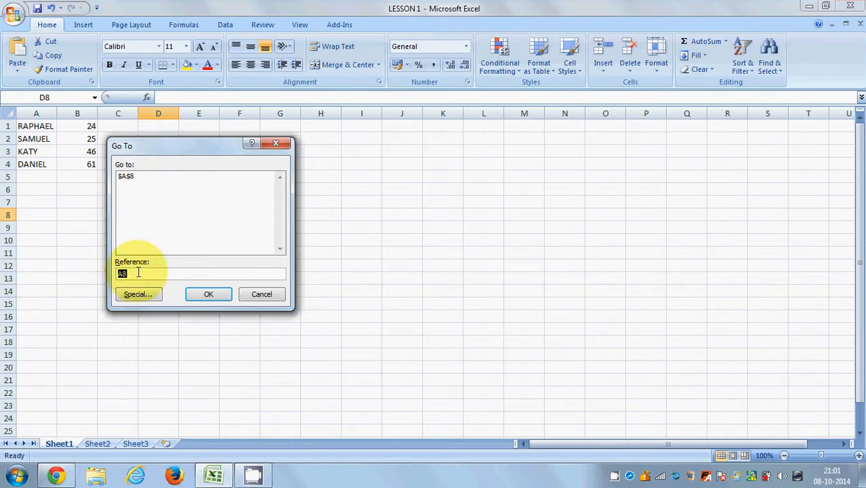
key("BackSpace")
type("A4")
left_click(193, 294)
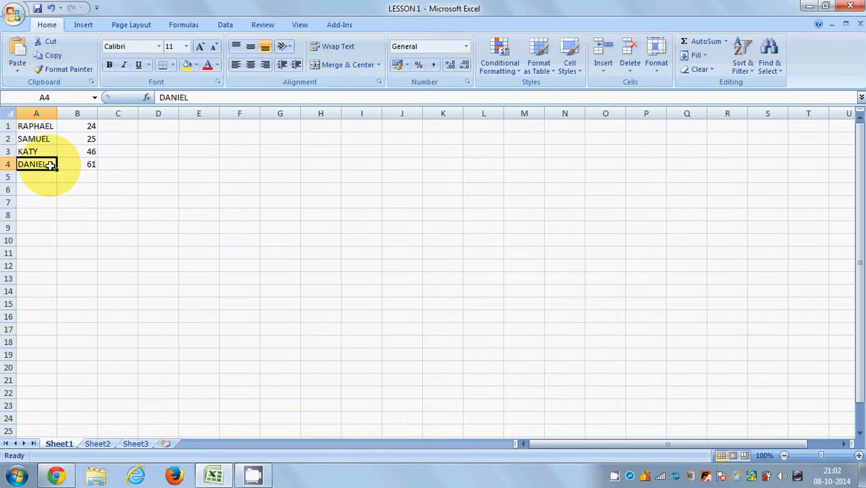
Edit the first name in cell A4 in place so that it ends in ELE, and select cell C7
double_click(50, 166)
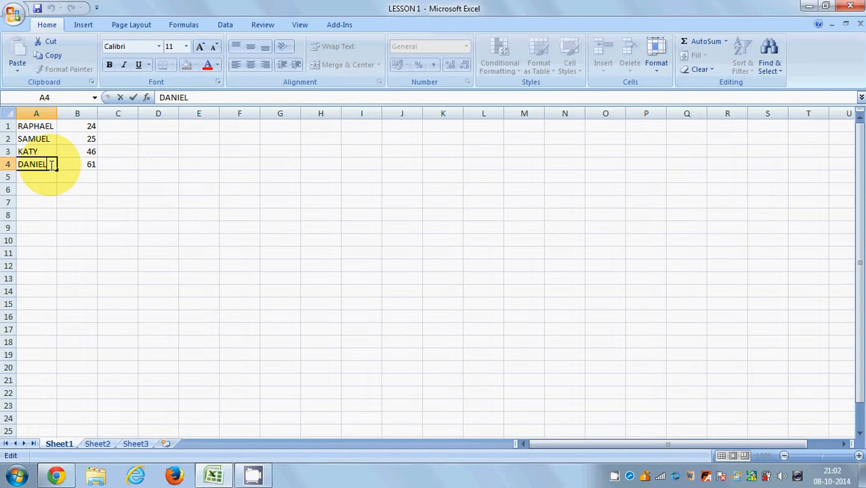
left_click(38, 176)
left_click(52, 163)
double_click(49, 163)
key("BackSpace")
key("BackSpace")
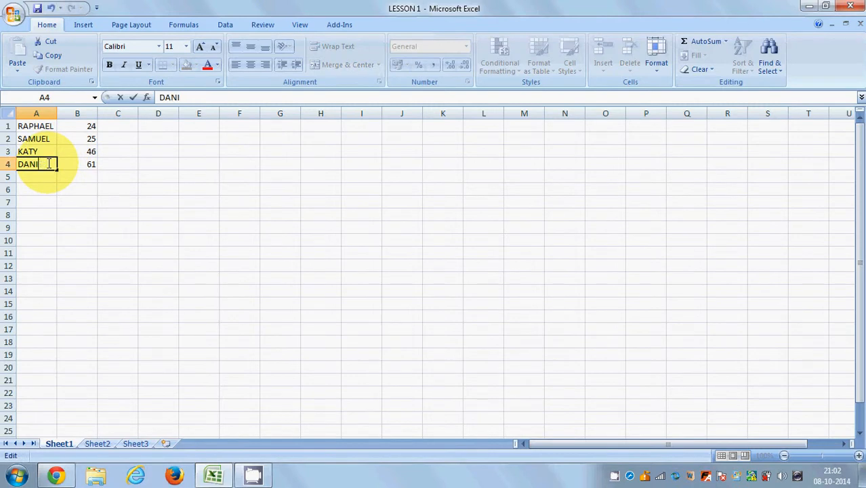
type("ELE")
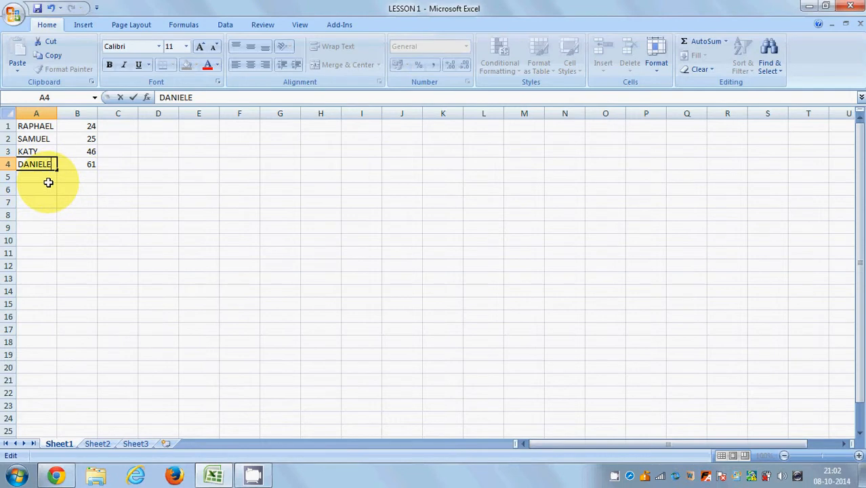
left_click(115, 207)
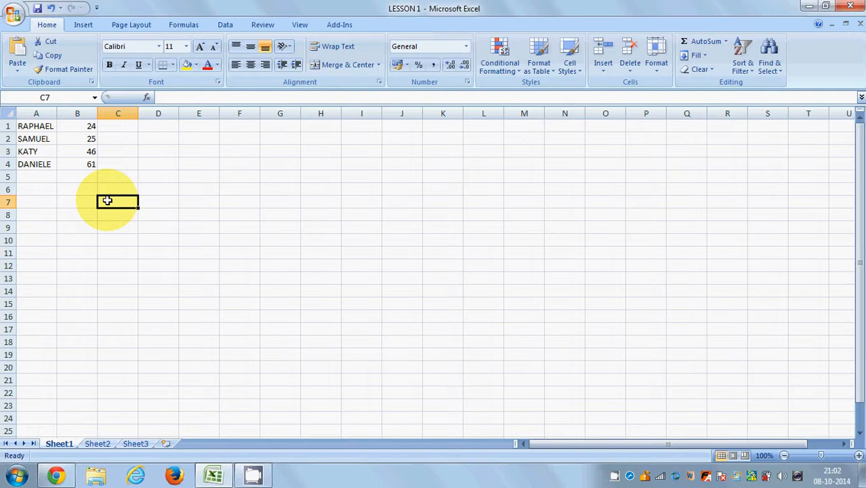
Jump to cell A4 with the Go To command and open its contents for in-place editing
key("ctrl+g")
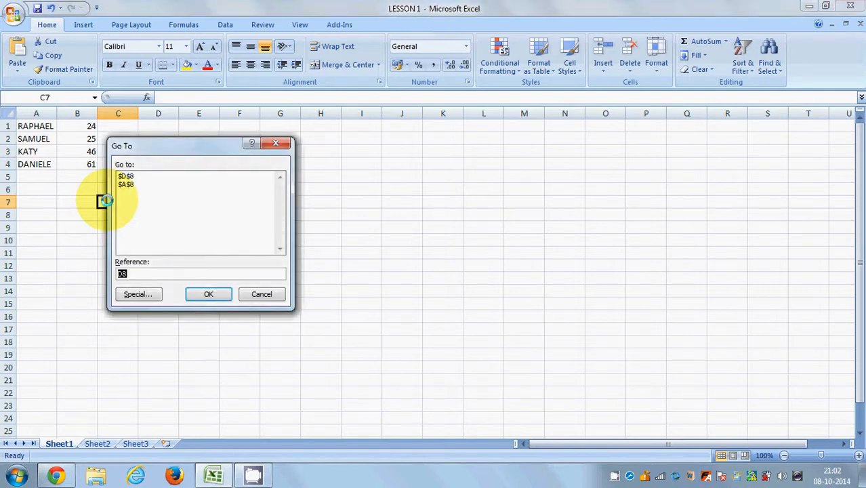
key("BackSpace")
left_click(203, 290)
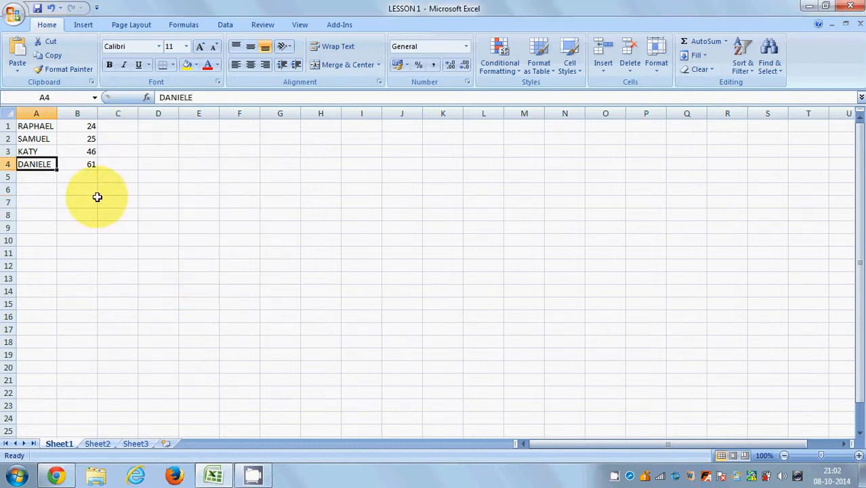
double_click(52, 163)
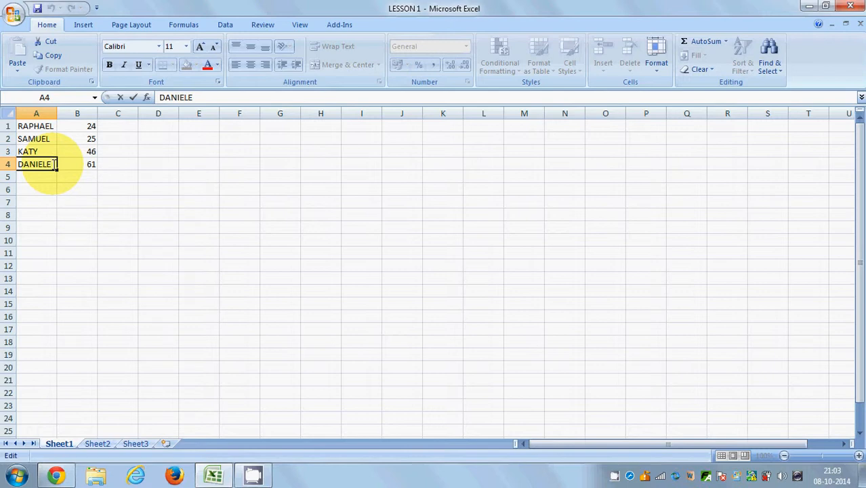
Select the range A1:E11 and apply the Custom 1 theme colors
left_click_drag(39, 126, 90, 163)
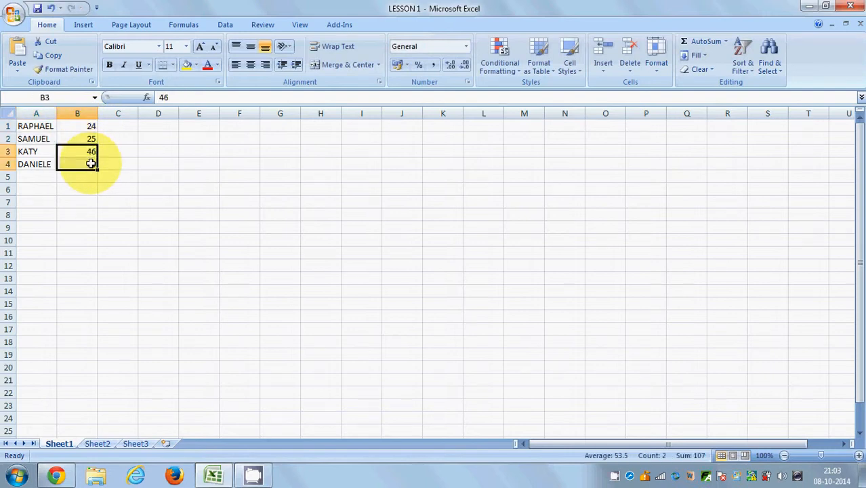
left_click(24, 126)
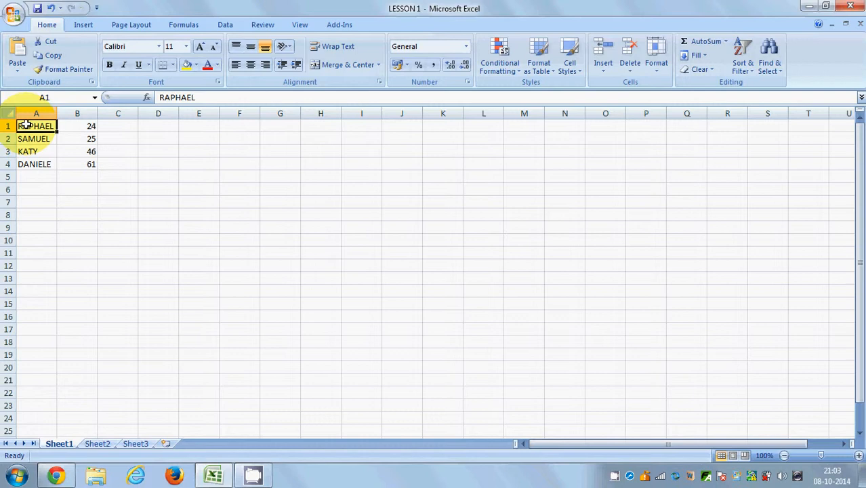
left_click_drag(25, 126, 192, 253)
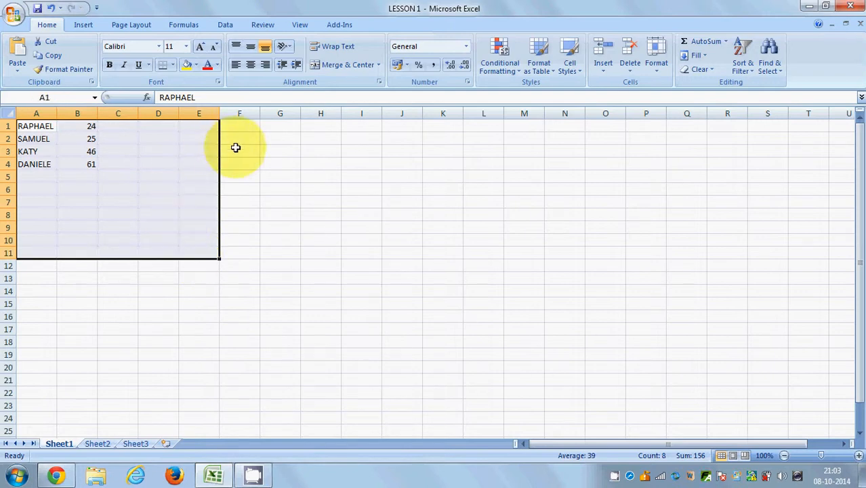
left_click(76, 25)
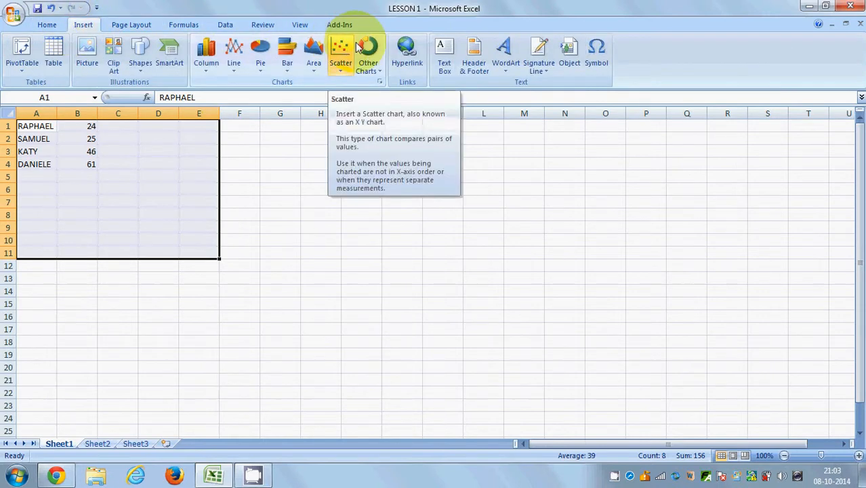
left_click(130, 25)
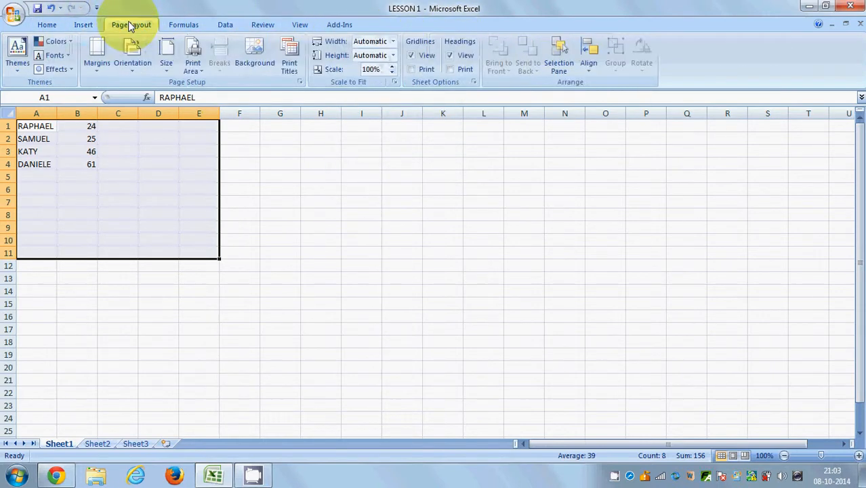
left_click(61, 43)
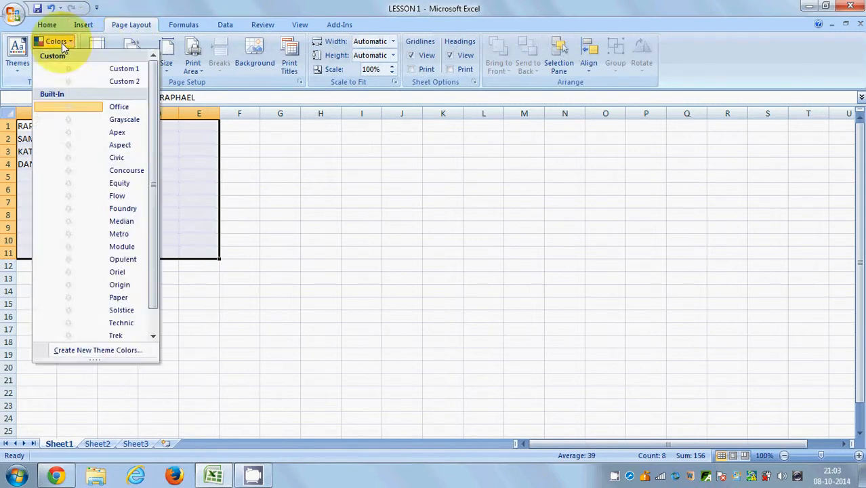
left_click(90, 70)
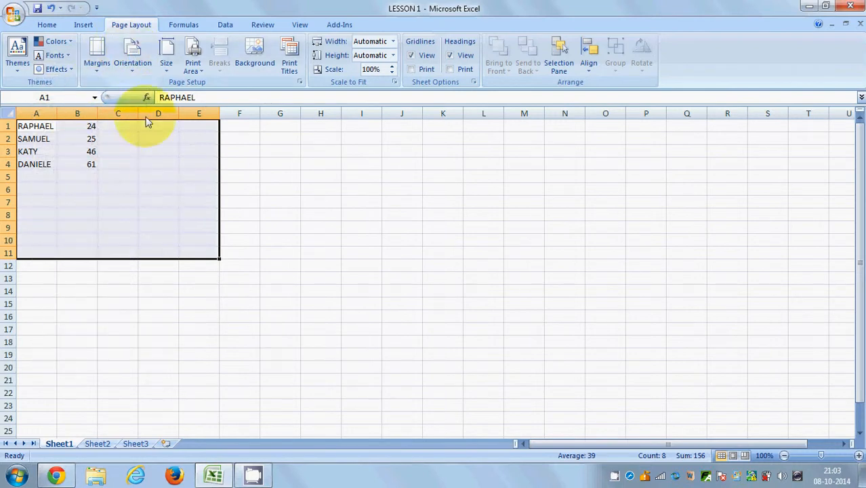
Select the range A1:E10 and apply the Aspect theme effects
left_click(156, 213)
left_click(32, 127)
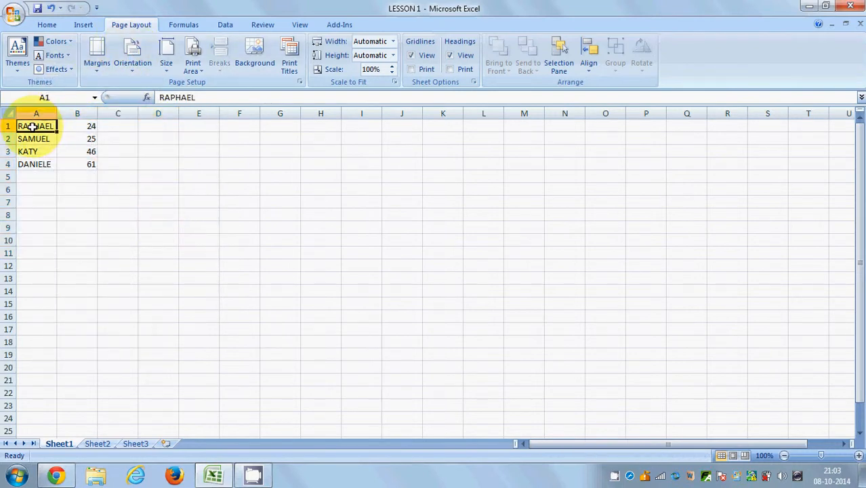
left_click_drag(32, 127, 199, 236)
left_click(66, 70)
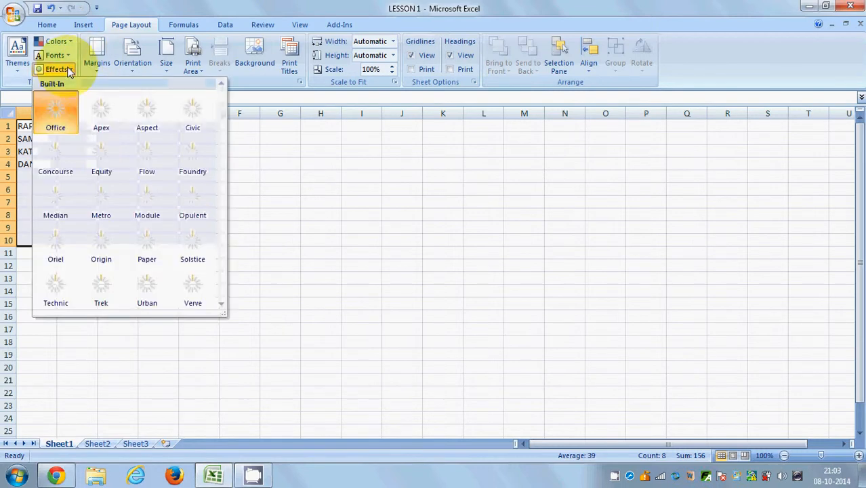
left_click(141, 108)
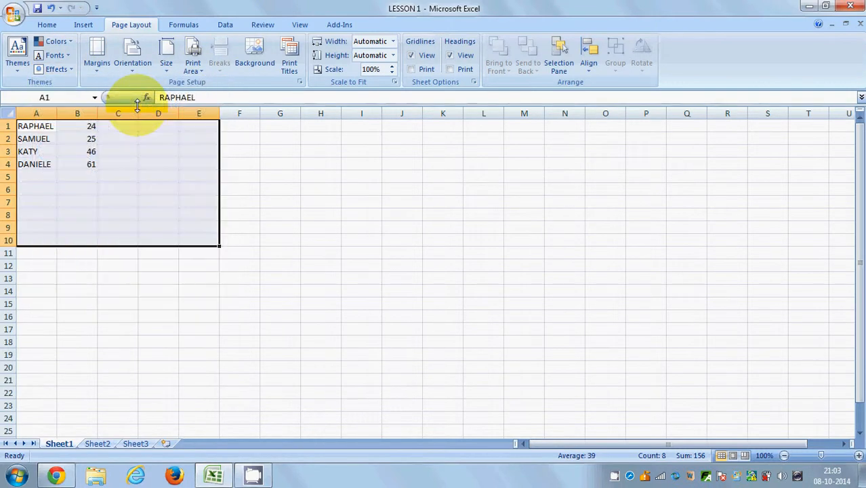
Select cell D7 and look through the built-in workbook themes without applying one
left_click(151, 202)
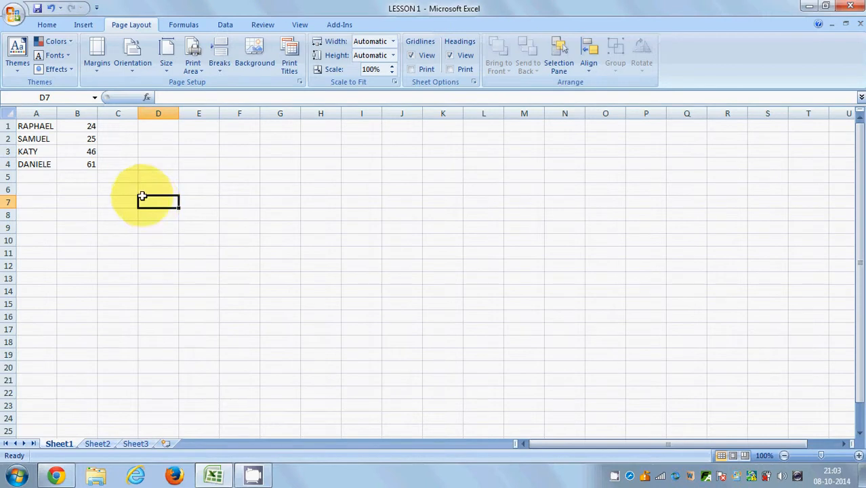
left_click(27, 65)
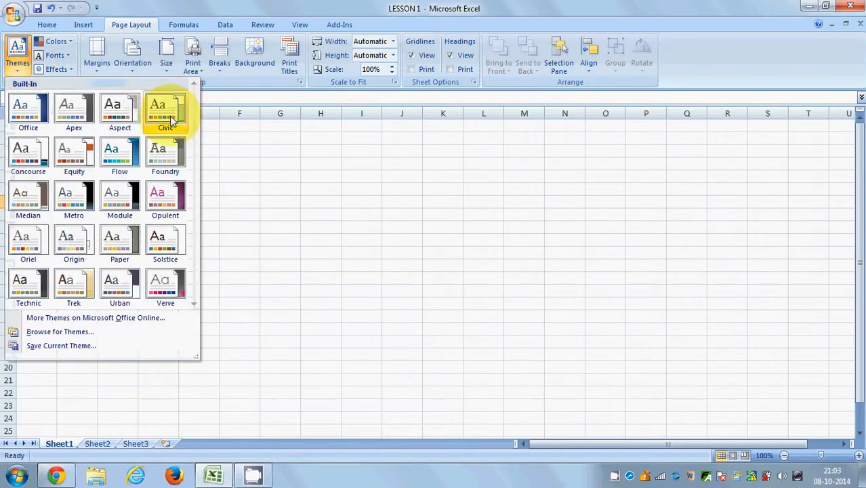
left_click(271, 187)
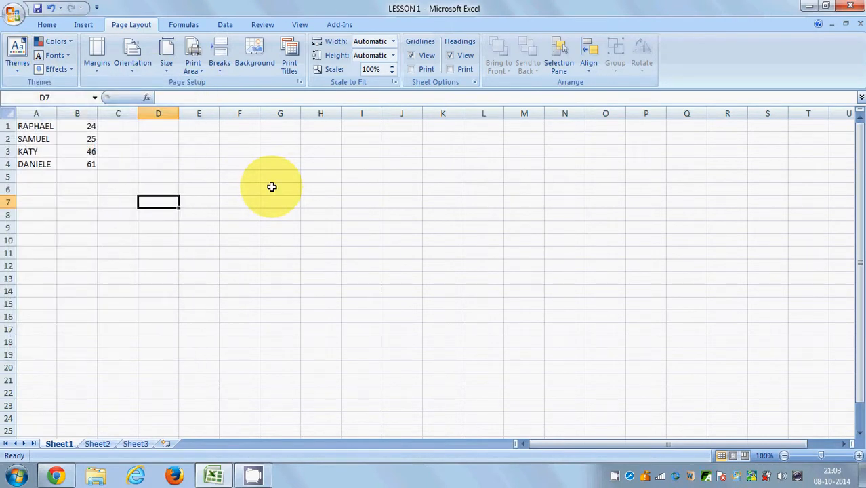